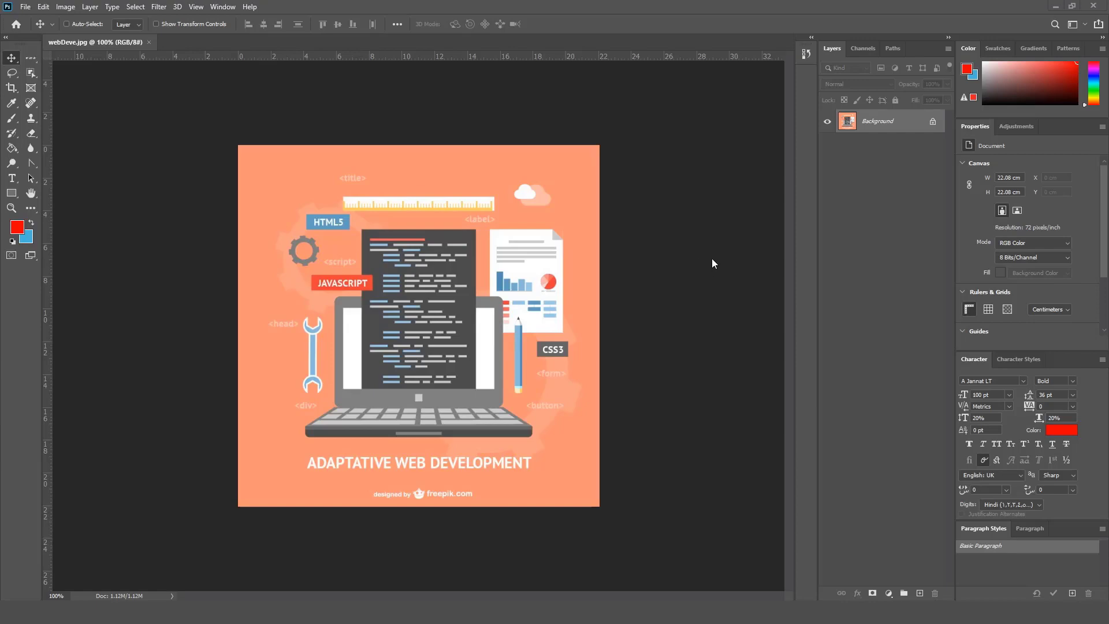
- Create a blank 1000 px Art & Illustration document, unlock its background, and return to webDeve.jpg
left_click(26, 6)
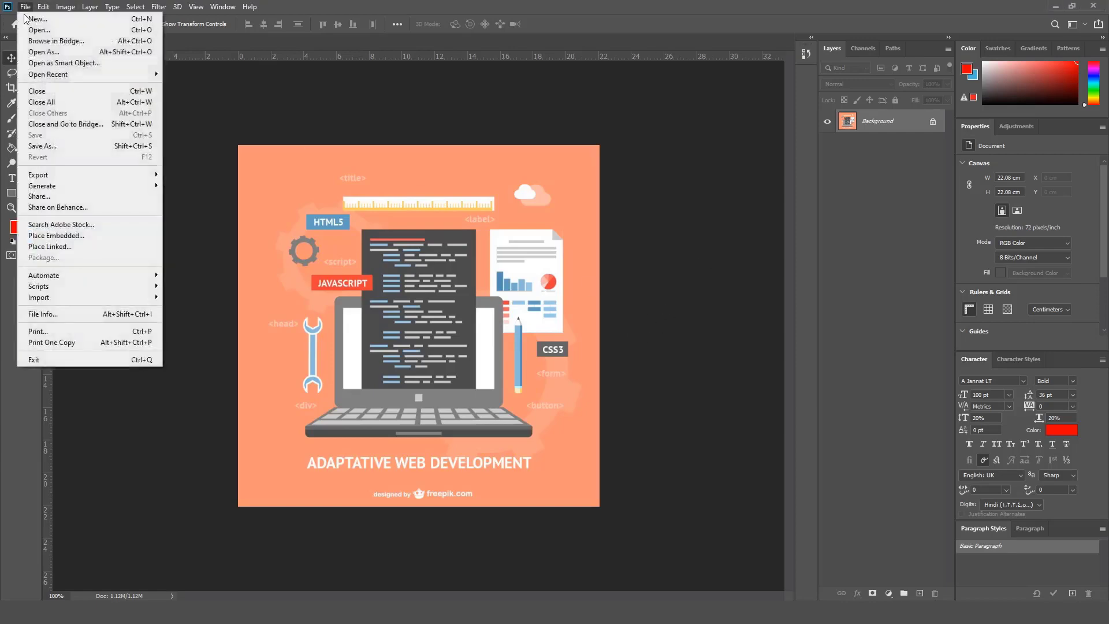
left_click(38, 19)
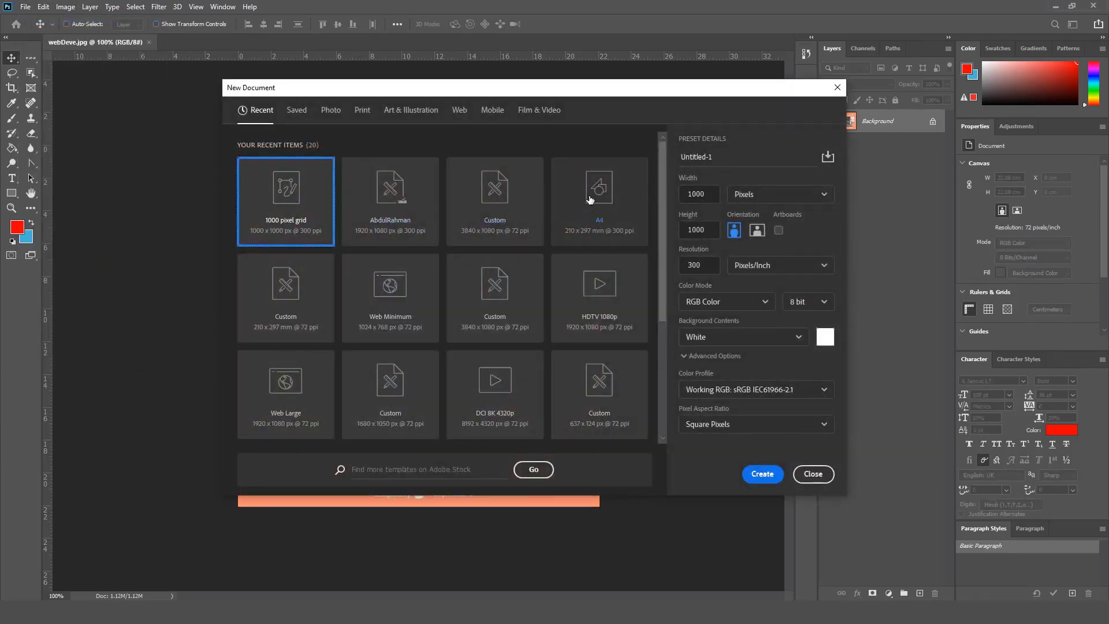
left_click(407, 110)
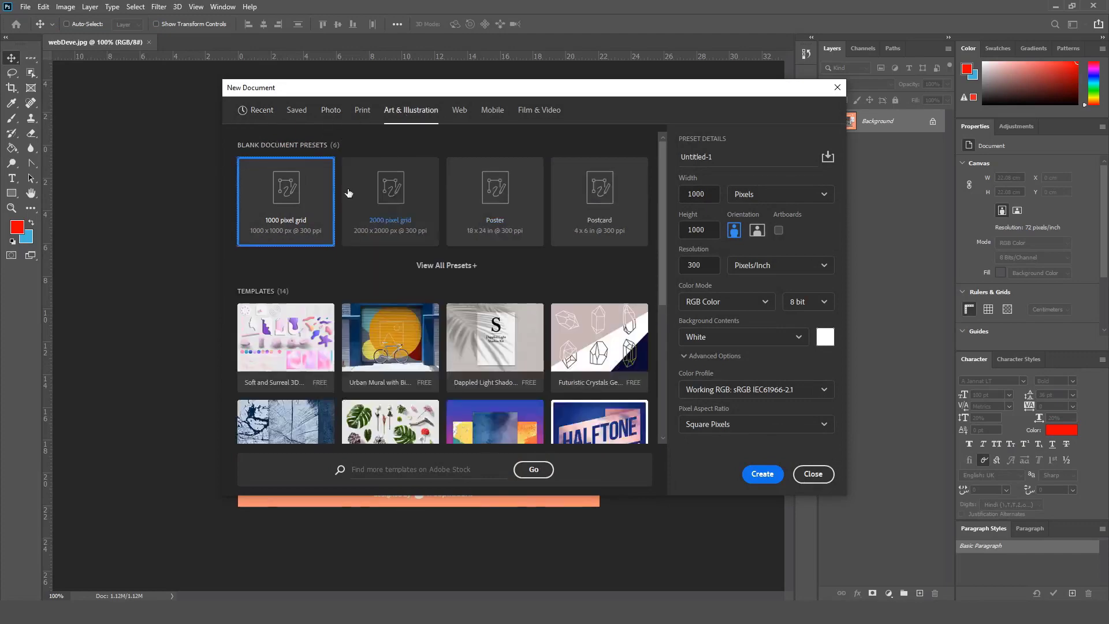
left_click(760, 474)
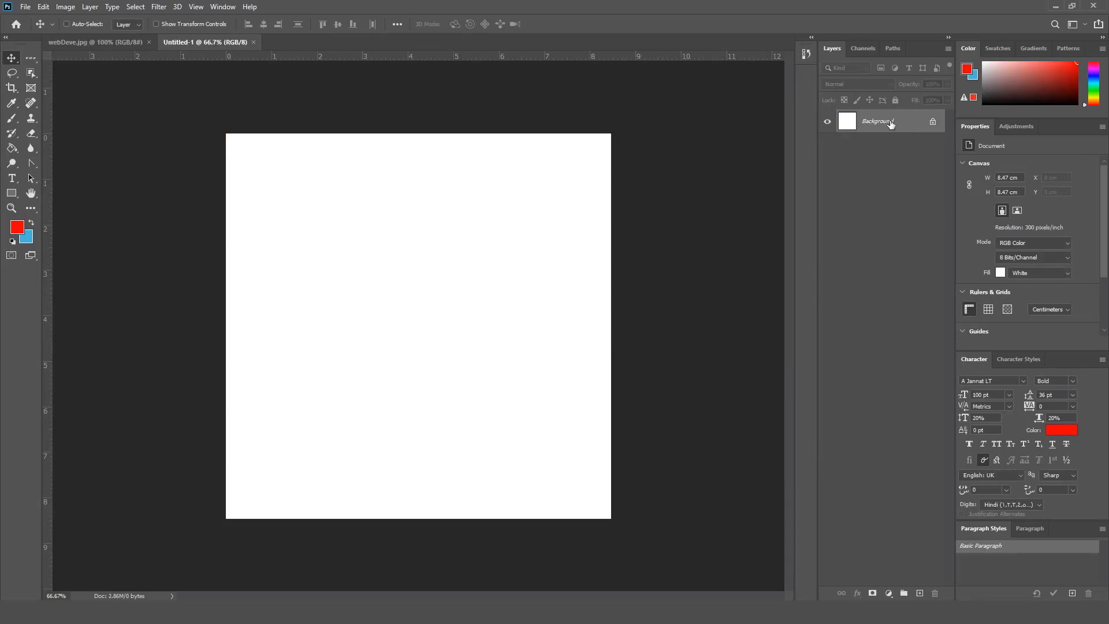
left_click(932, 124)
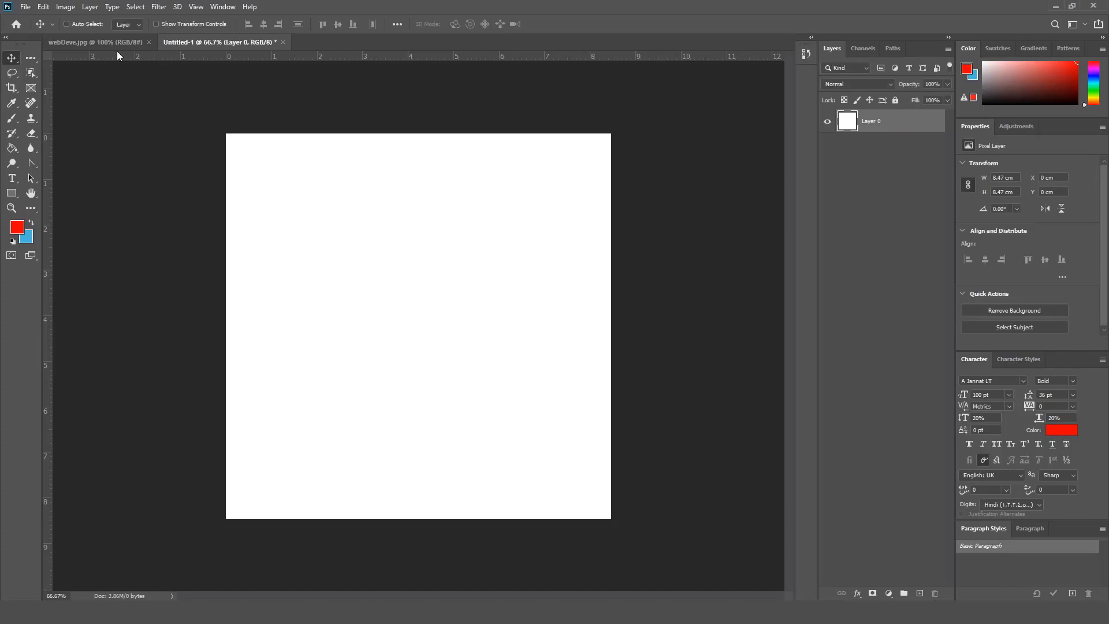
left_click(97, 46)
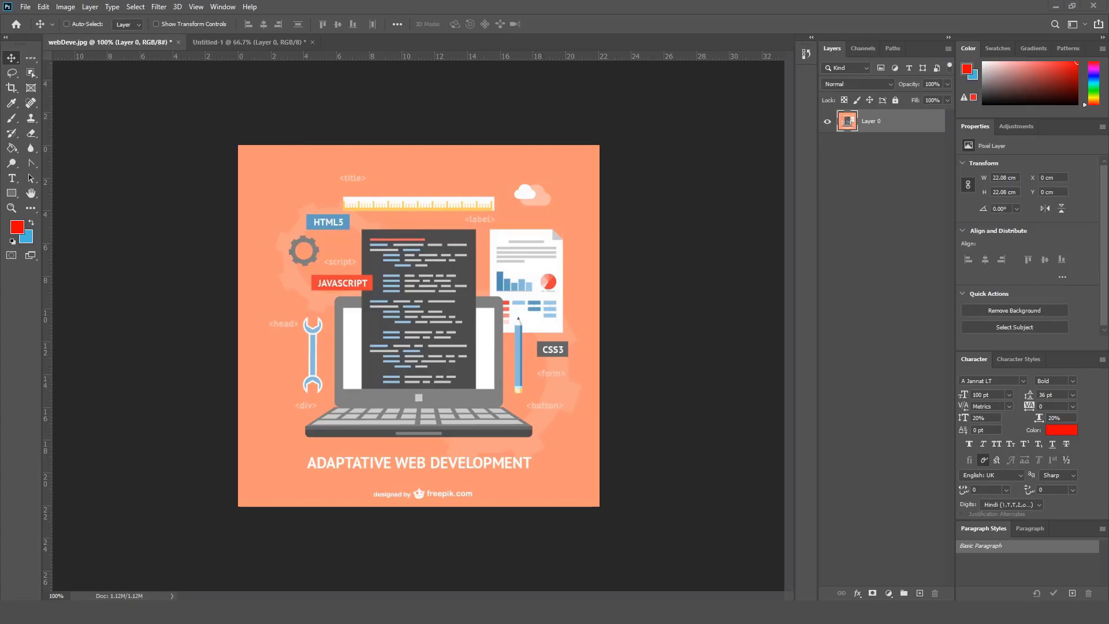
- Place designer.jpg onto the canvas and add empty Layers 1 and 2 above it
left_click_drag(761, 250, 536, 298)
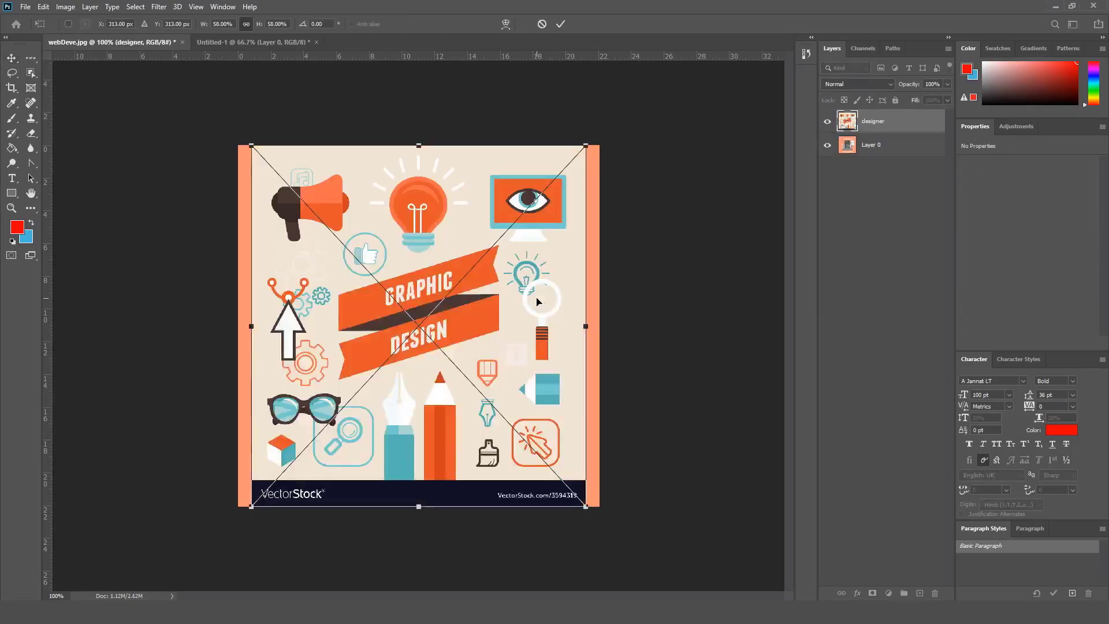
key("Return")
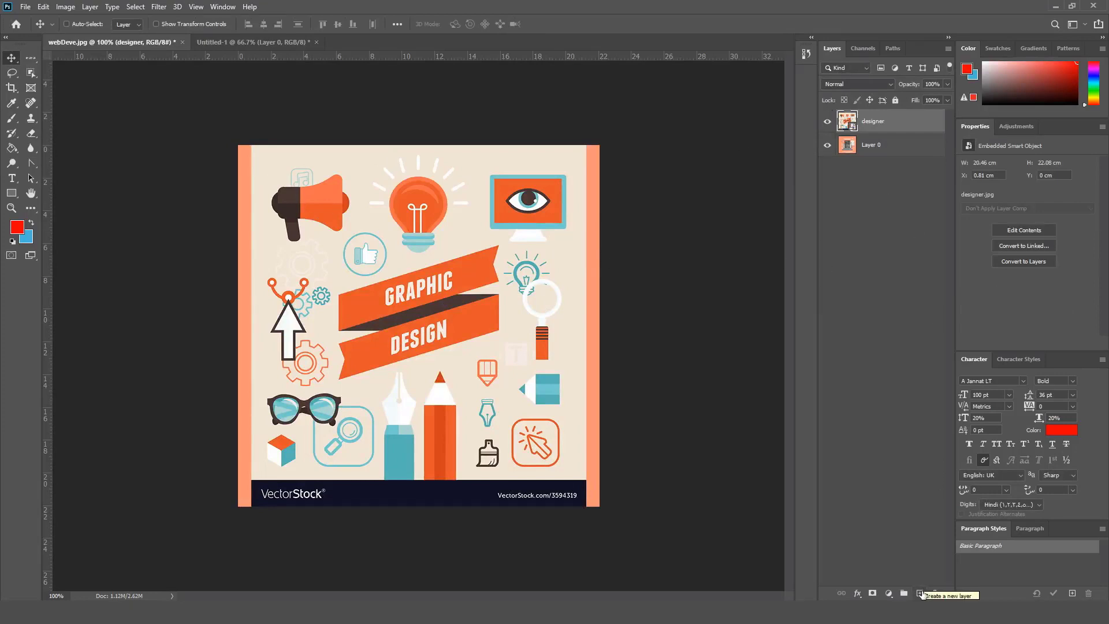
left_click(919, 593)
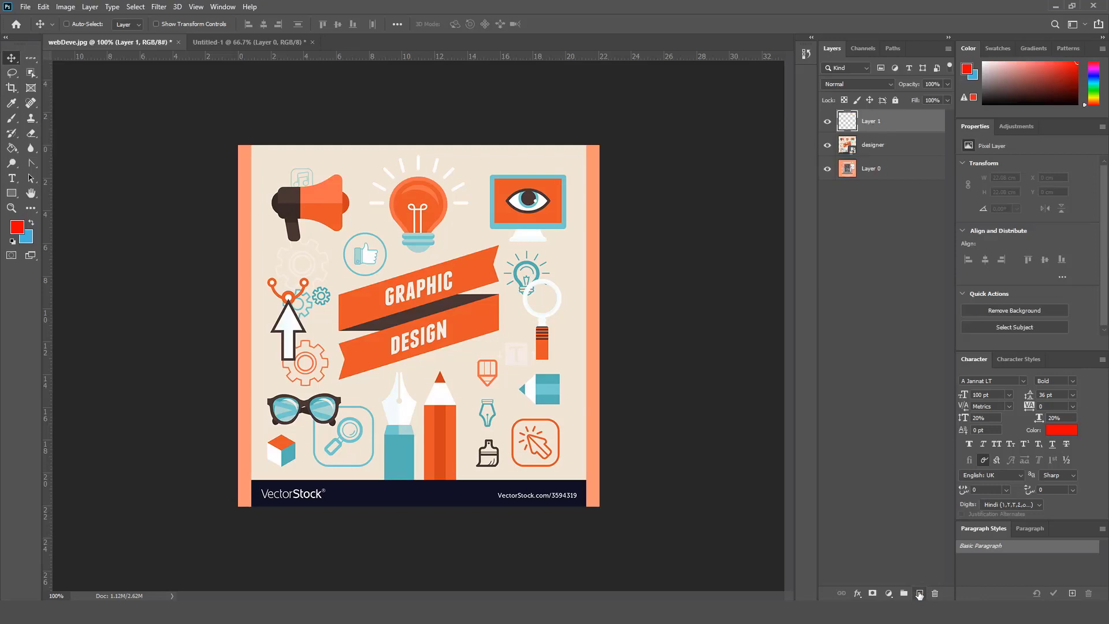
left_click(922, 593)
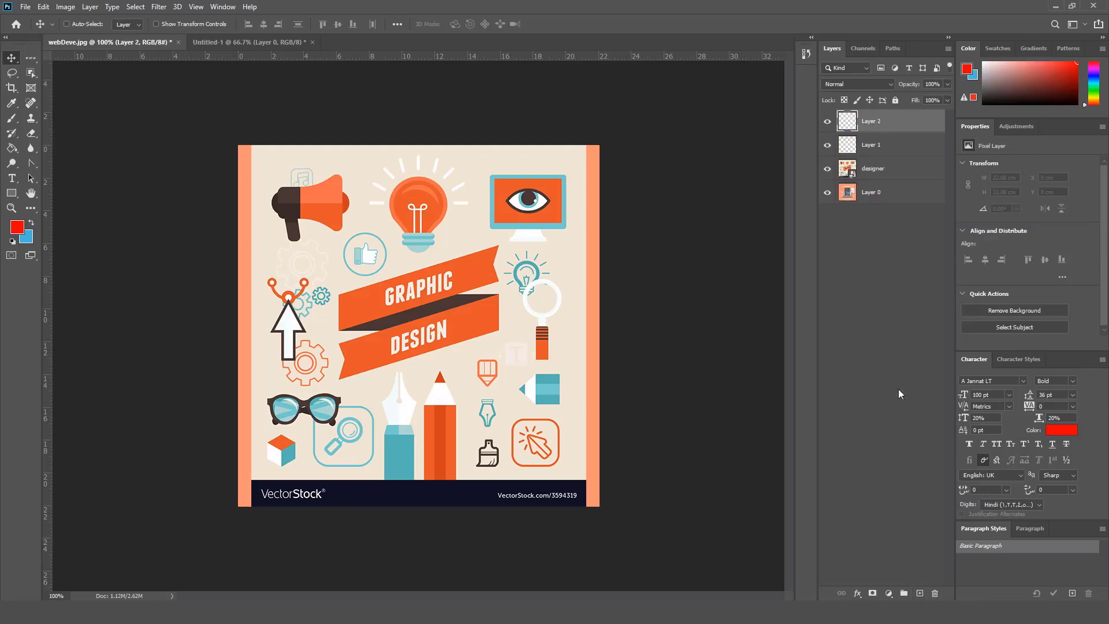
- Add empty Layer 3 above designer and Layer 4 directly above Layer 0
left_click(895, 171)
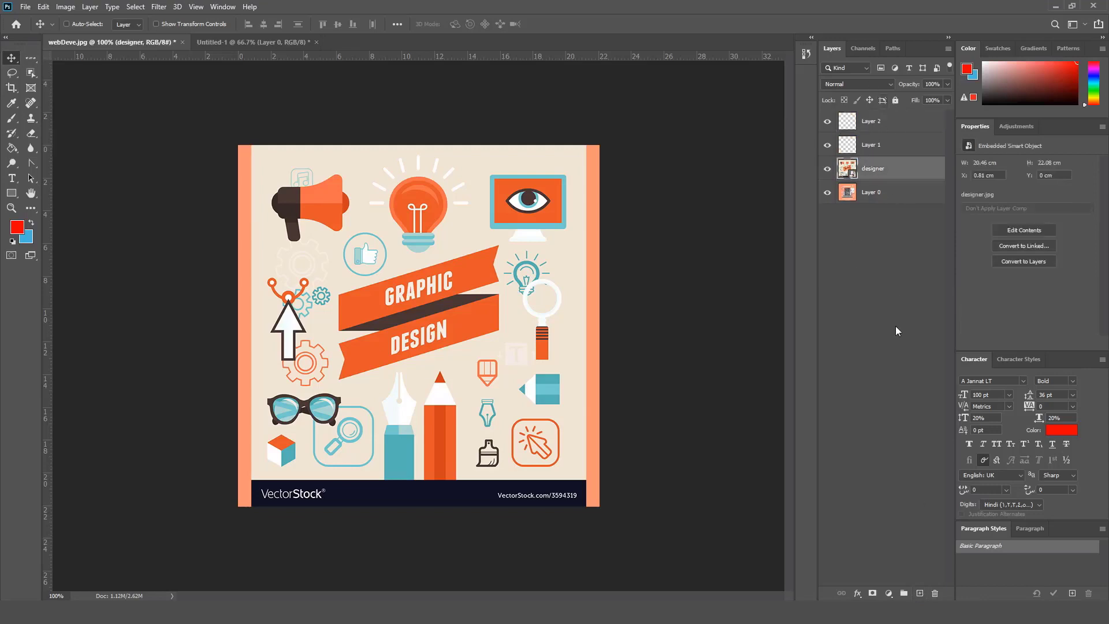
left_click(921, 593)
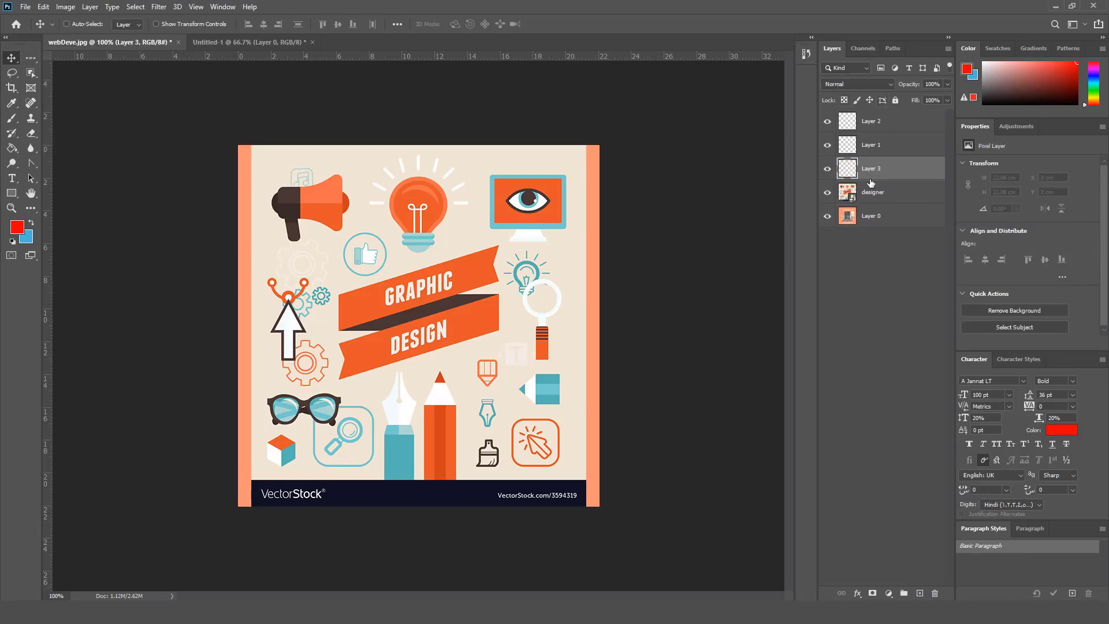
left_click(873, 222)
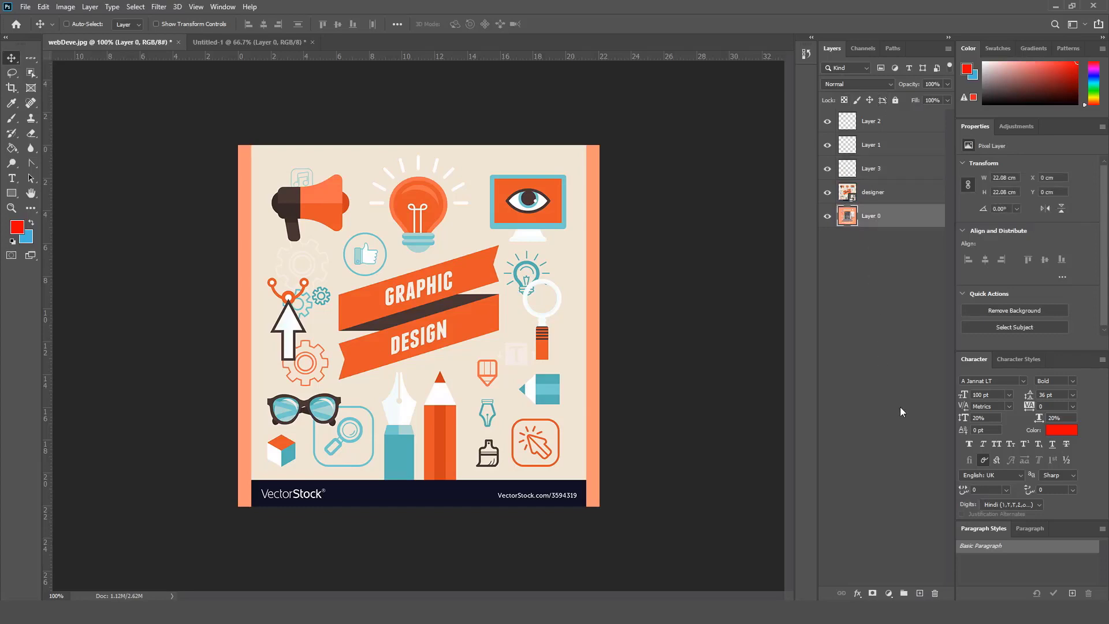
left_click(920, 594)
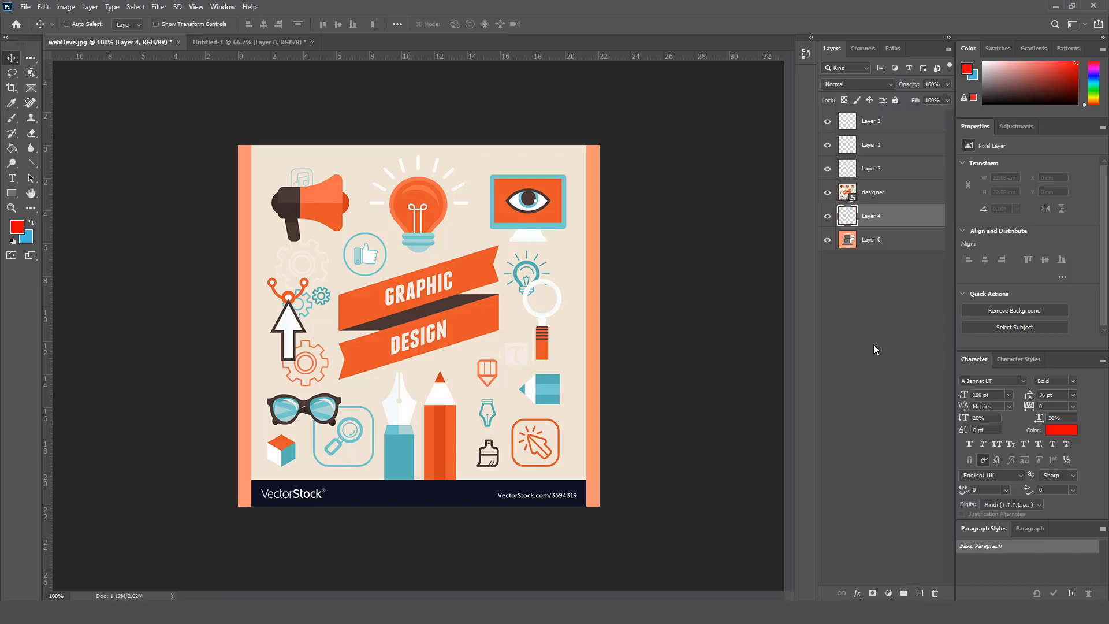
- Move Layer 0 from the bottom of the Layers panel to above Layer 2 at the top
left_click(874, 123)
left_click_drag(869, 243, 895, 121)
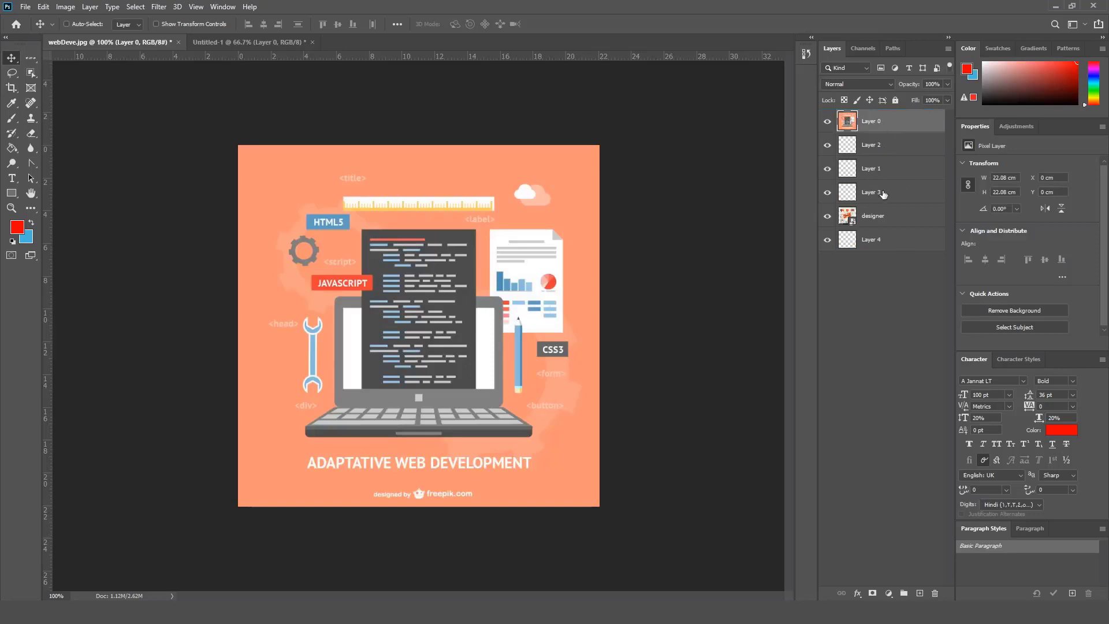
left_click(889, 145)
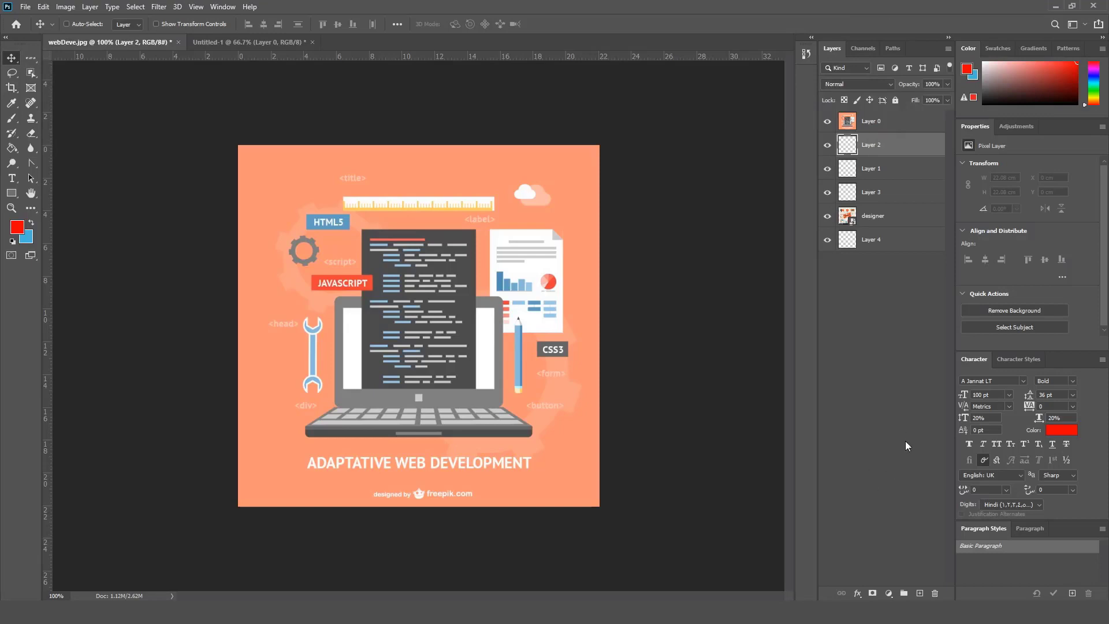
- Rename Layer 0 to 'web'
double_click(869, 122)
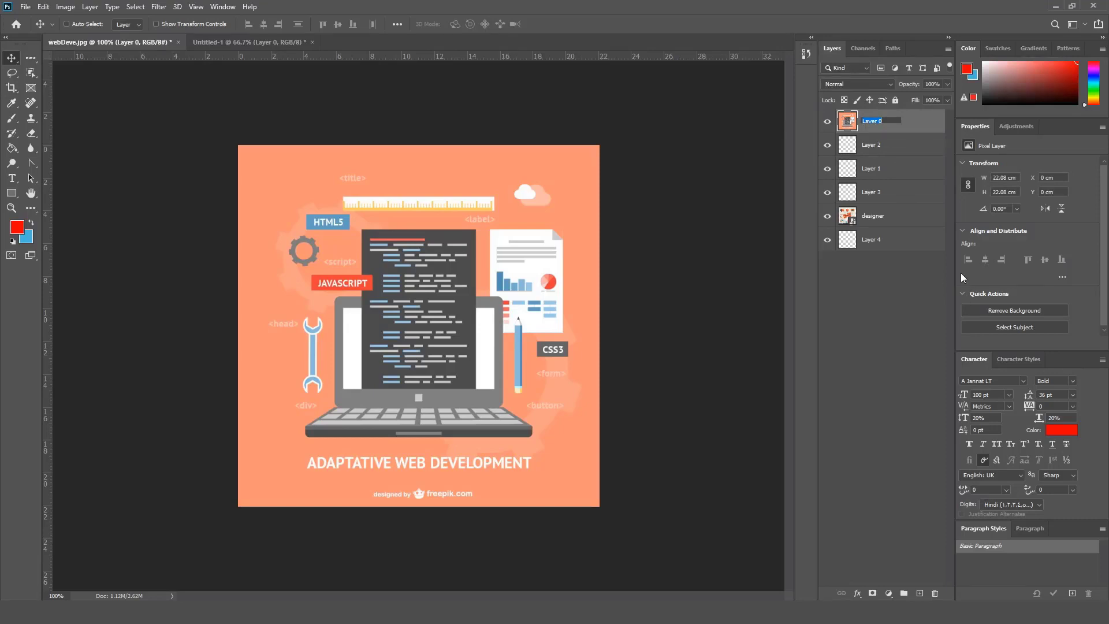
type("web")
key("Return")
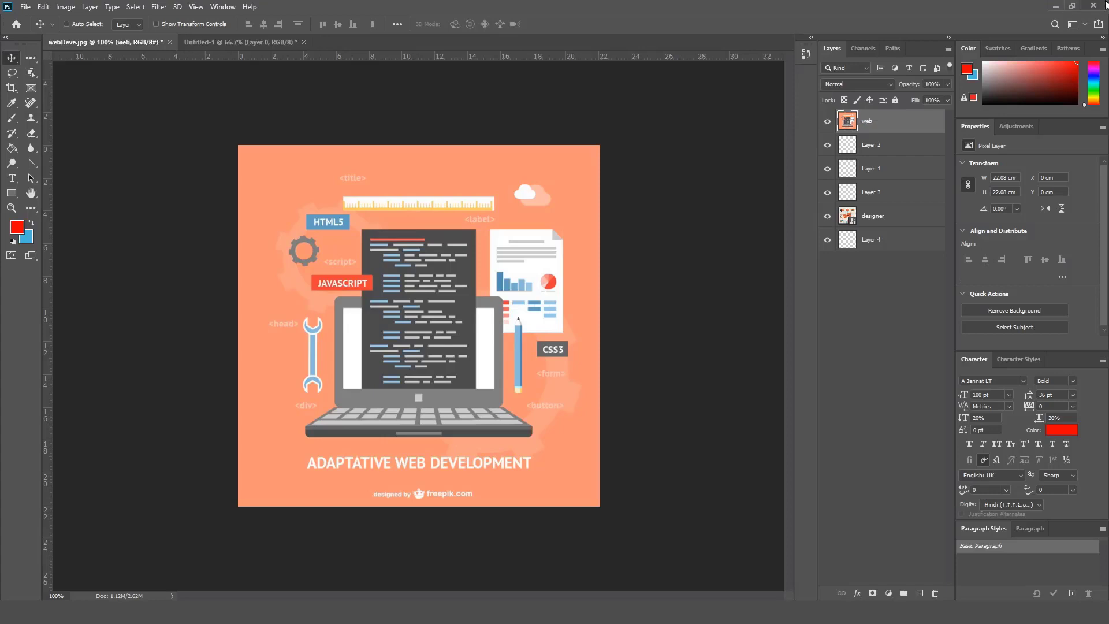
- Rename Layer 4 to 'background', correcting the 'backgrounf' typo
left_click(873, 217)
double_click(871, 241)
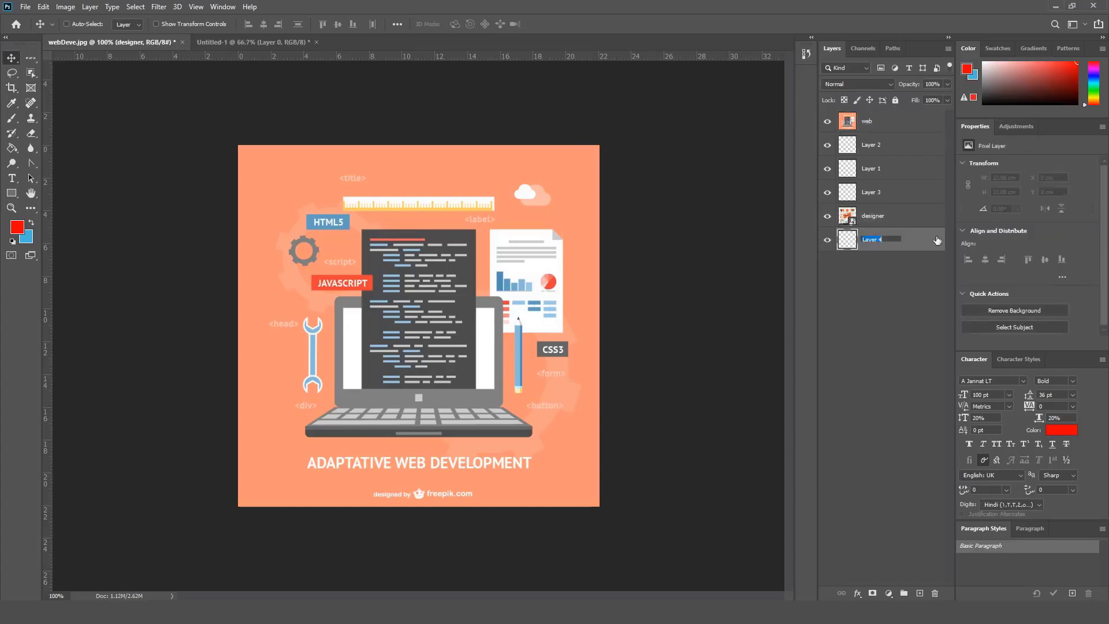
type("backgr")
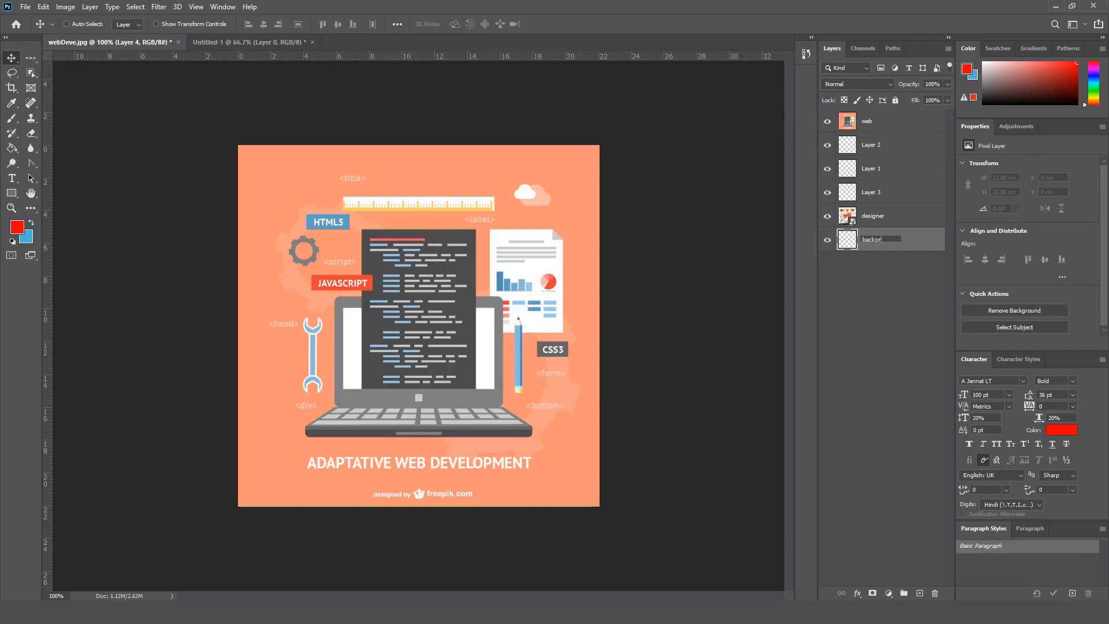
type("ounf")
key("Return")
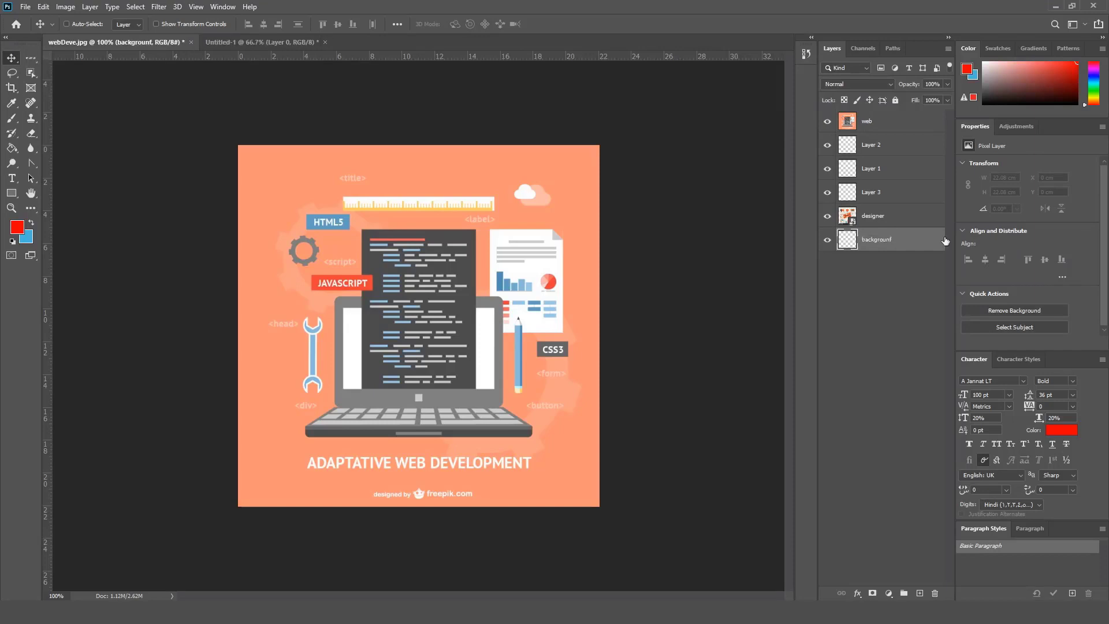
double_click(893, 241)
type("background")
key("Return")
mouse_move(879, 219)
left_mouse_down()
mouse_move(884, 161)
mouse_move(897, 218)
mouse_move(896, 168)
mouse_move(902, 184)
mouse_move(899, 228)
mouse_move(888, 198)
mouse_move(890, 219)
left_mouse_up()
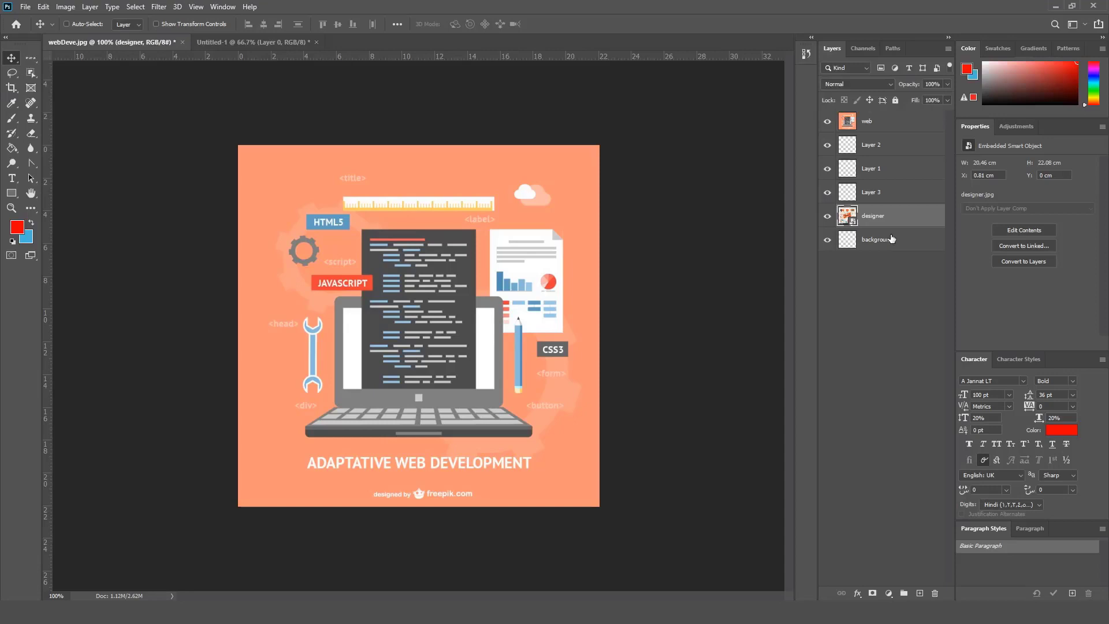
- Delete the empty Layers 2 and 1, then duplicate Layer 3 with Ctrl+J
left_click(885, 143)
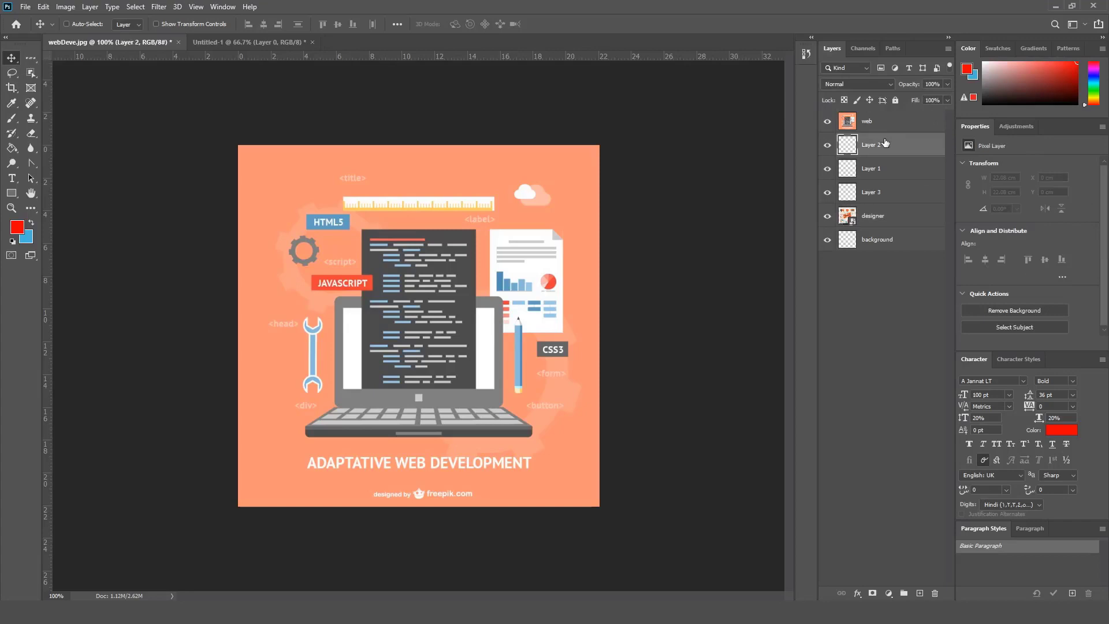
key("Delete")
key("Delete")
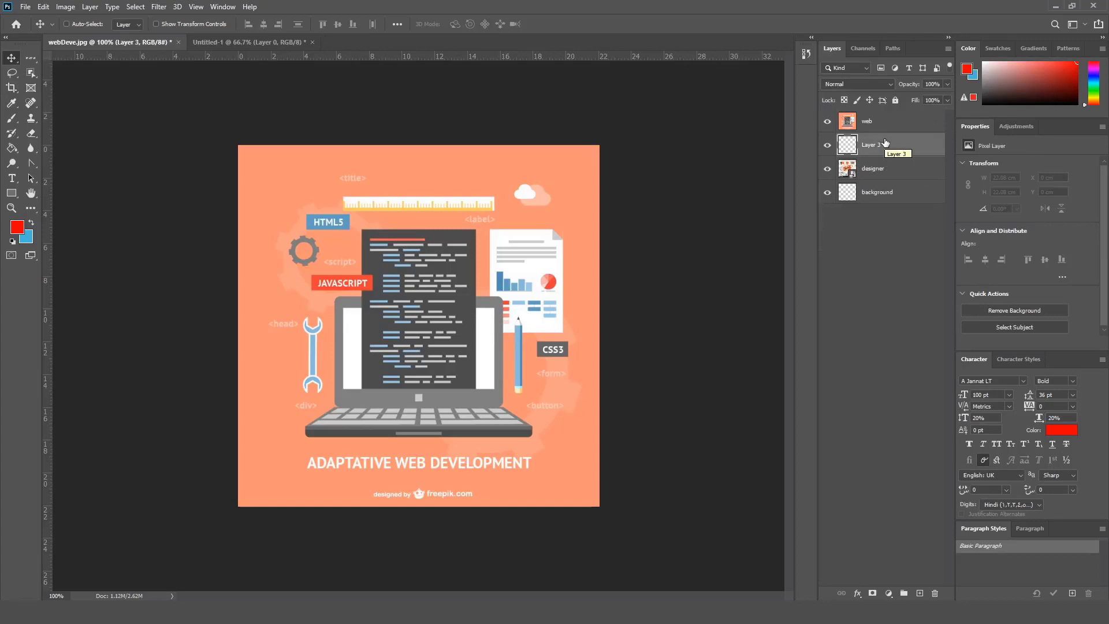
key("j")
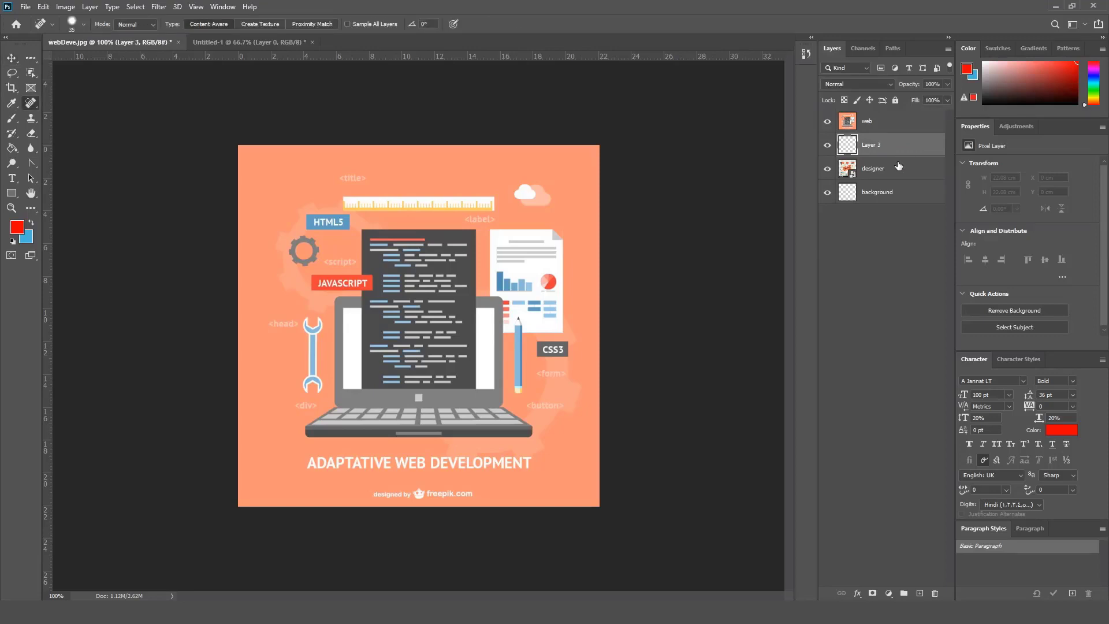
key("ctrl+j")
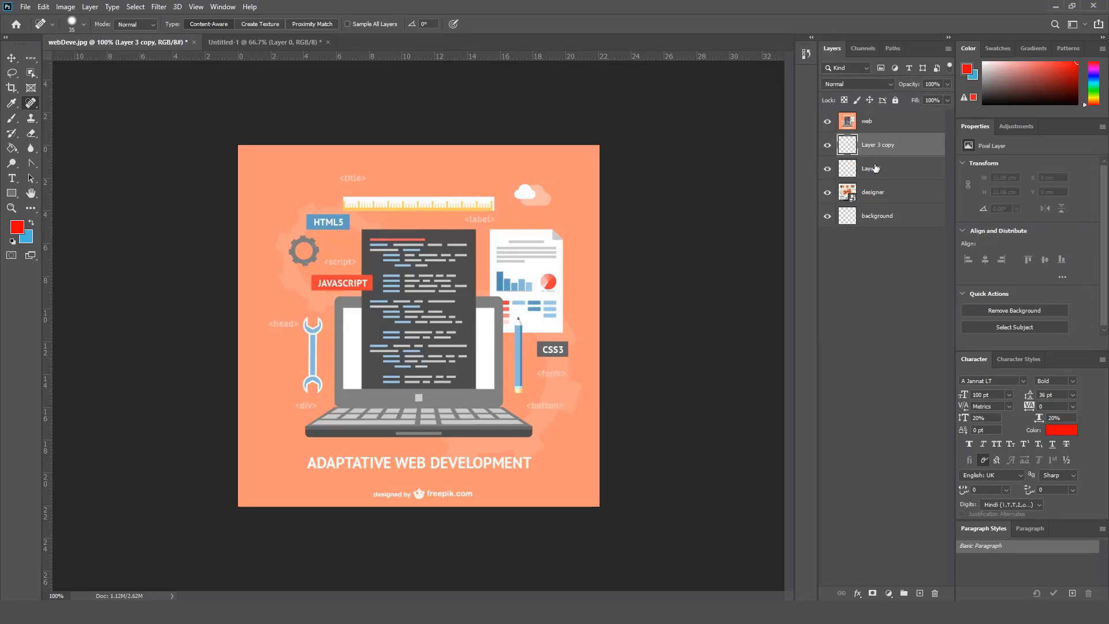
left_click_drag(876, 168, 920, 592)
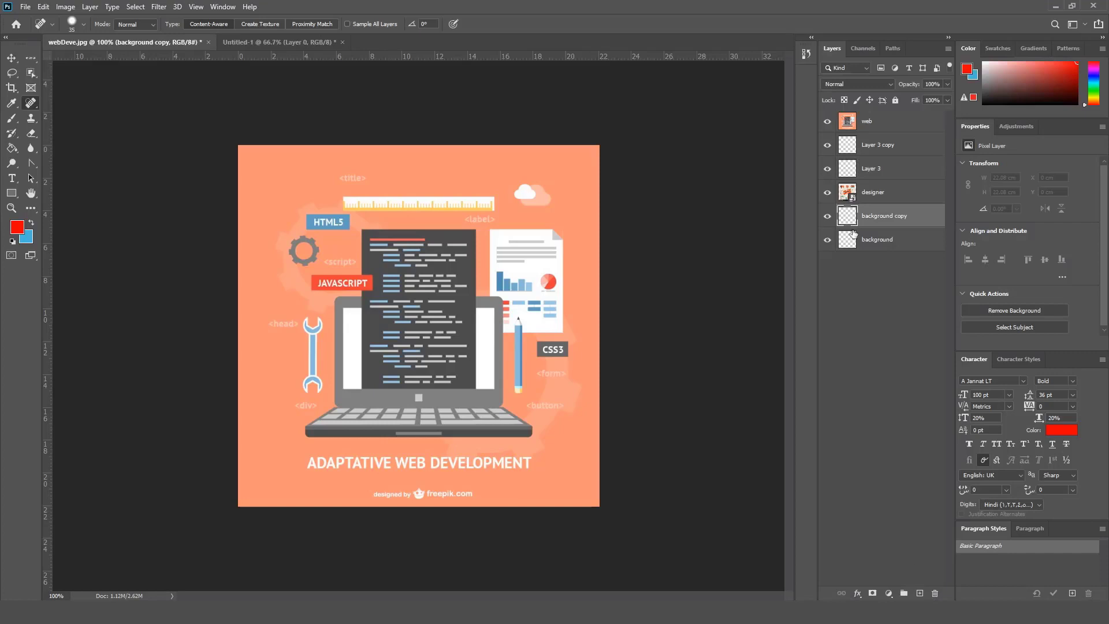
- Duplicate the background layer, then delete the background copies and Layer 3 copy
left_click(884, 241)
left_click(882, 220)
key("ctrl+j")
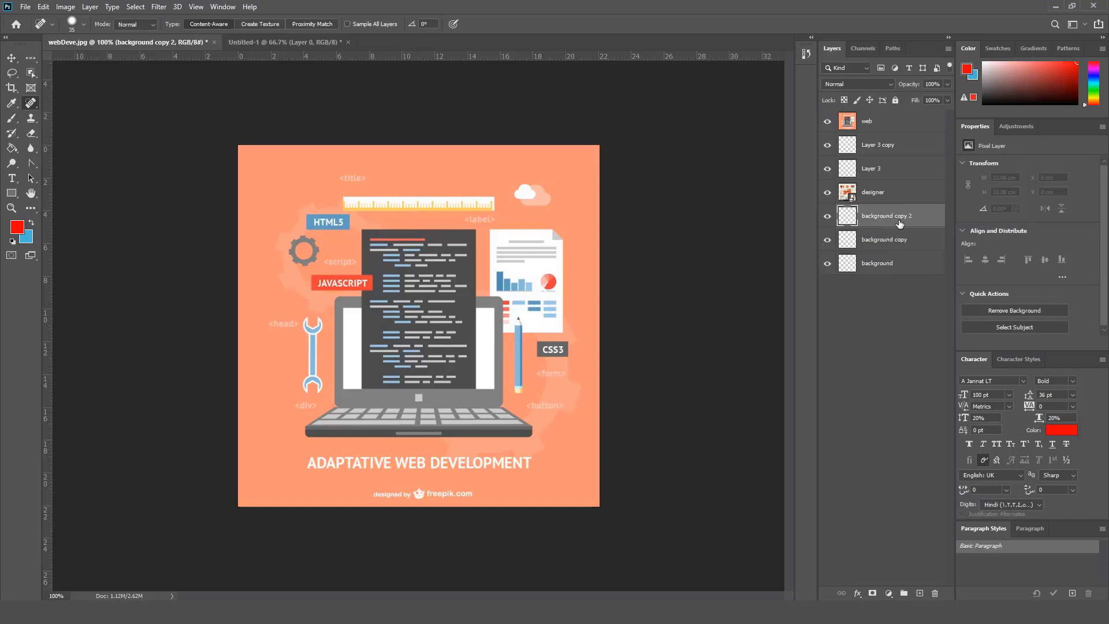
key("Delete")
key("Delete")
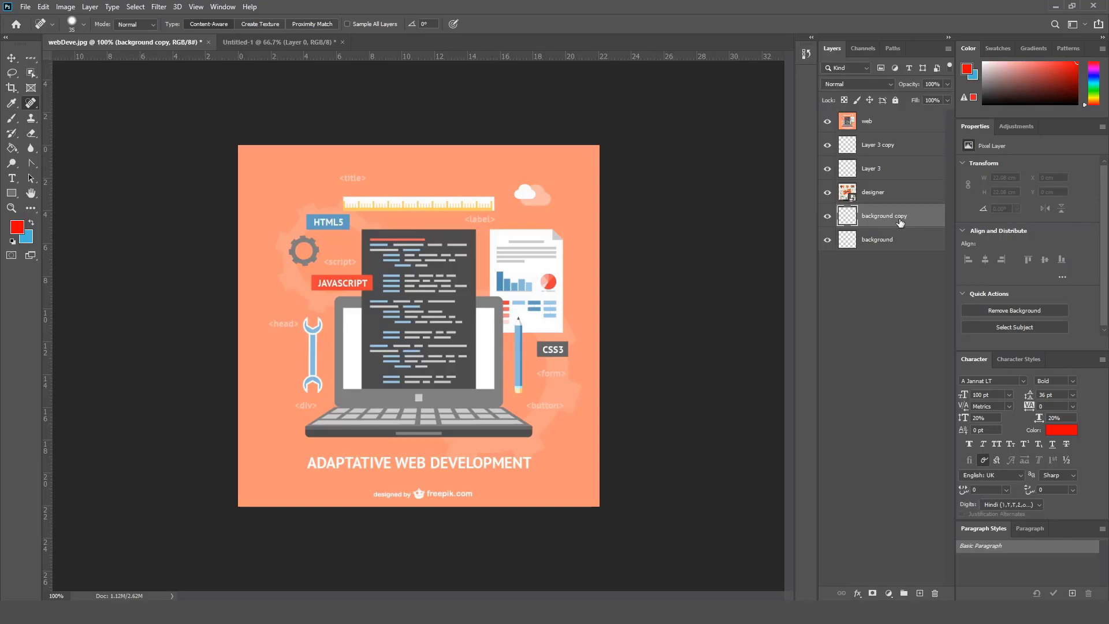
left_click(887, 151)
key("Delete")
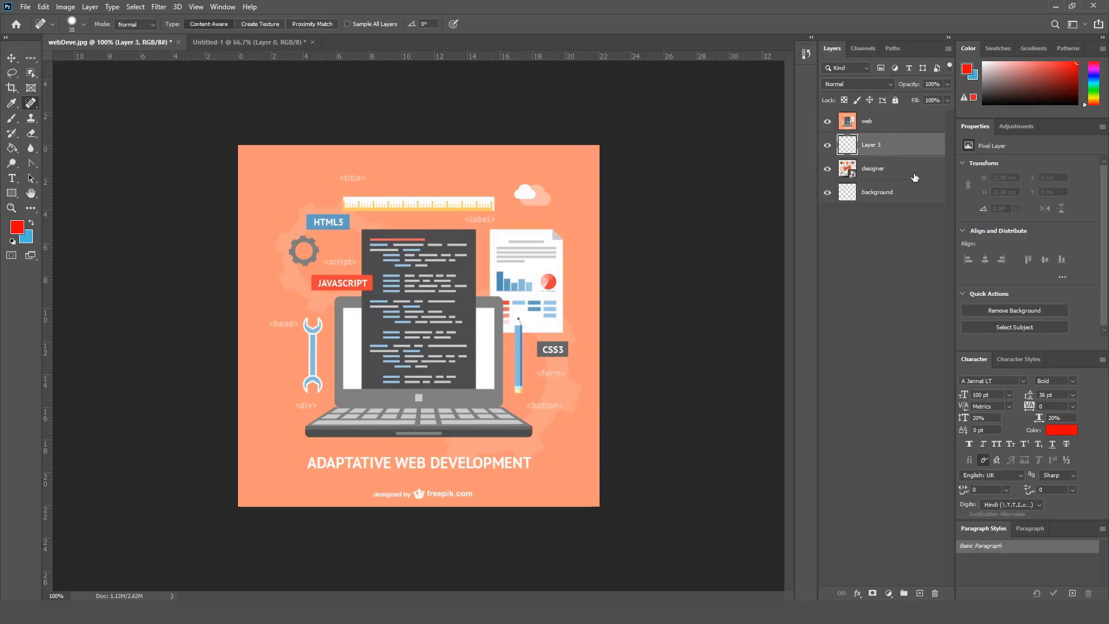
left_click(906, 124)
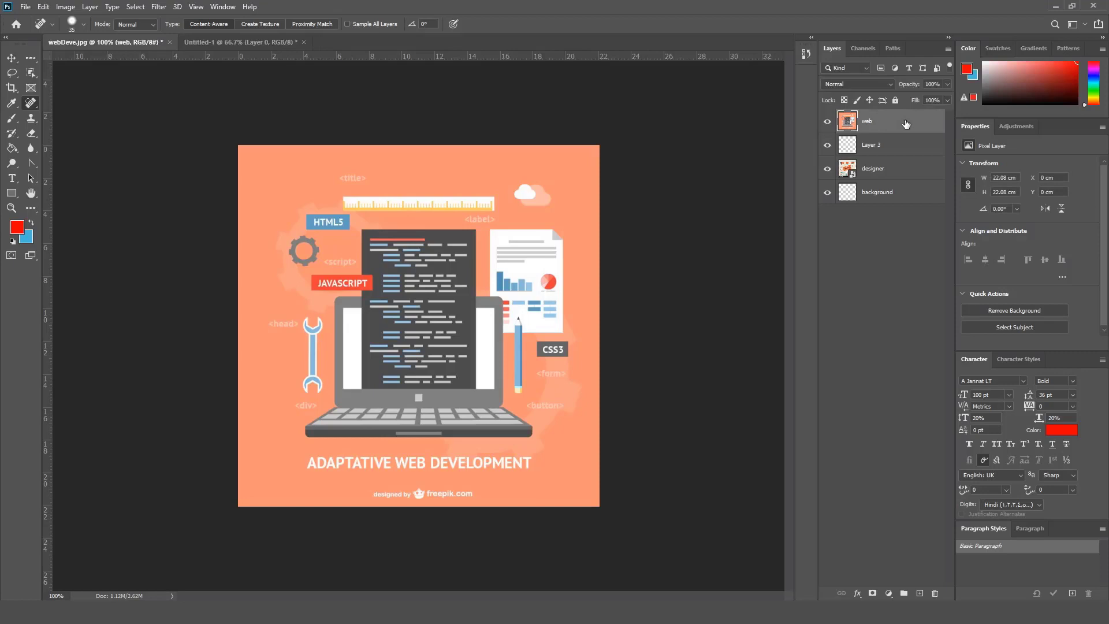
left_click(914, 174, "ctrl")
left_click(914, 191, "ctrl")
left_click(913, 152, "ctrl")
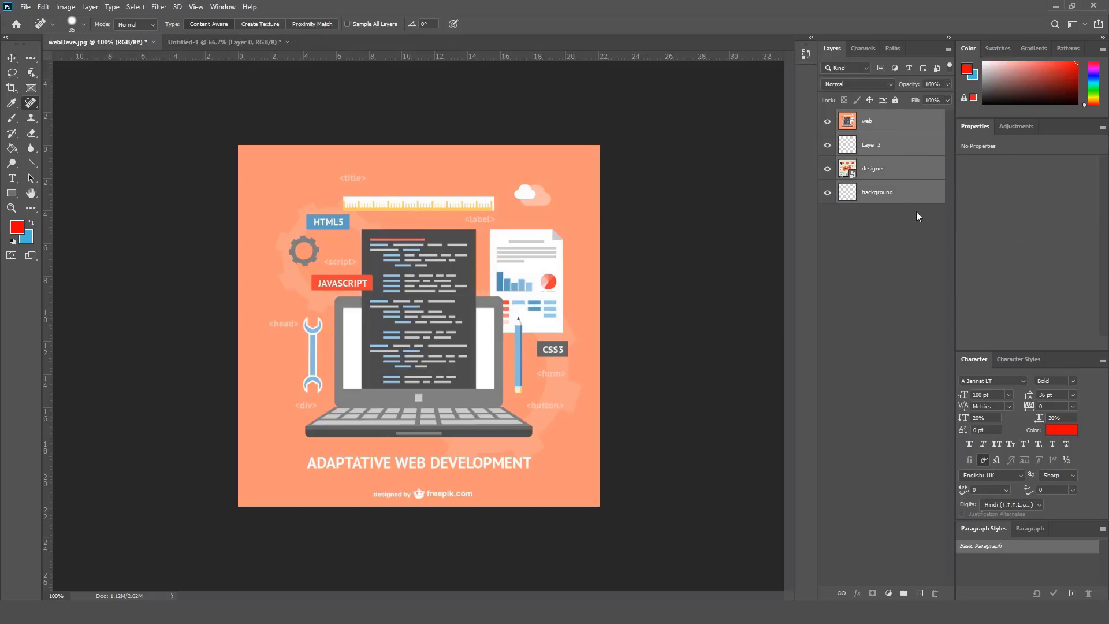
left_click(917, 227)
left_click(905, 201)
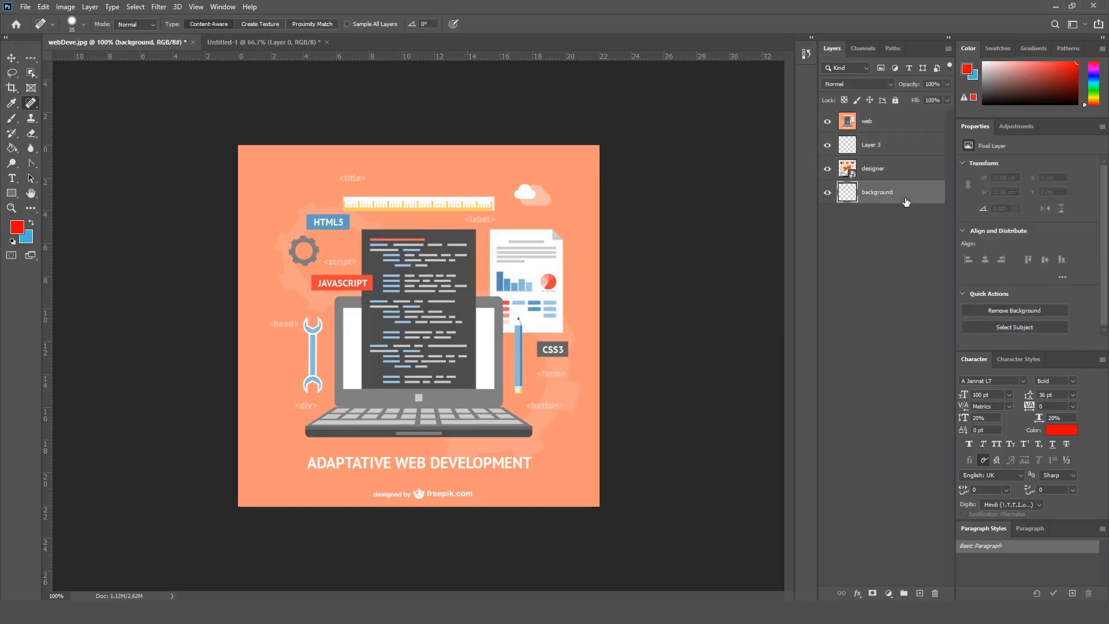
left_click(905, 122, "shift")
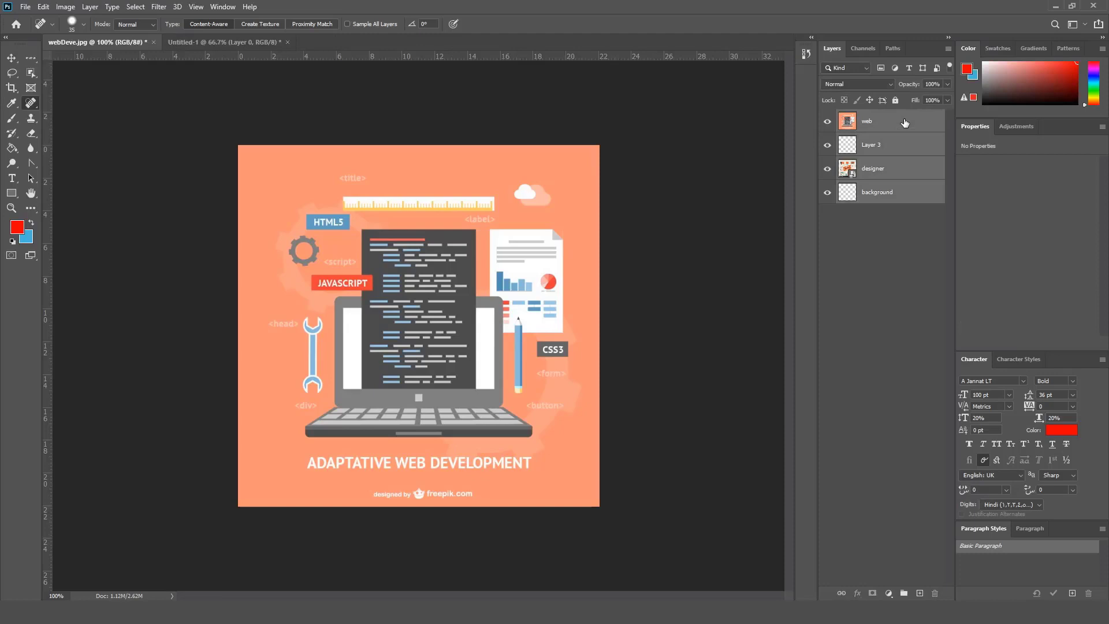
left_click(855, 268)
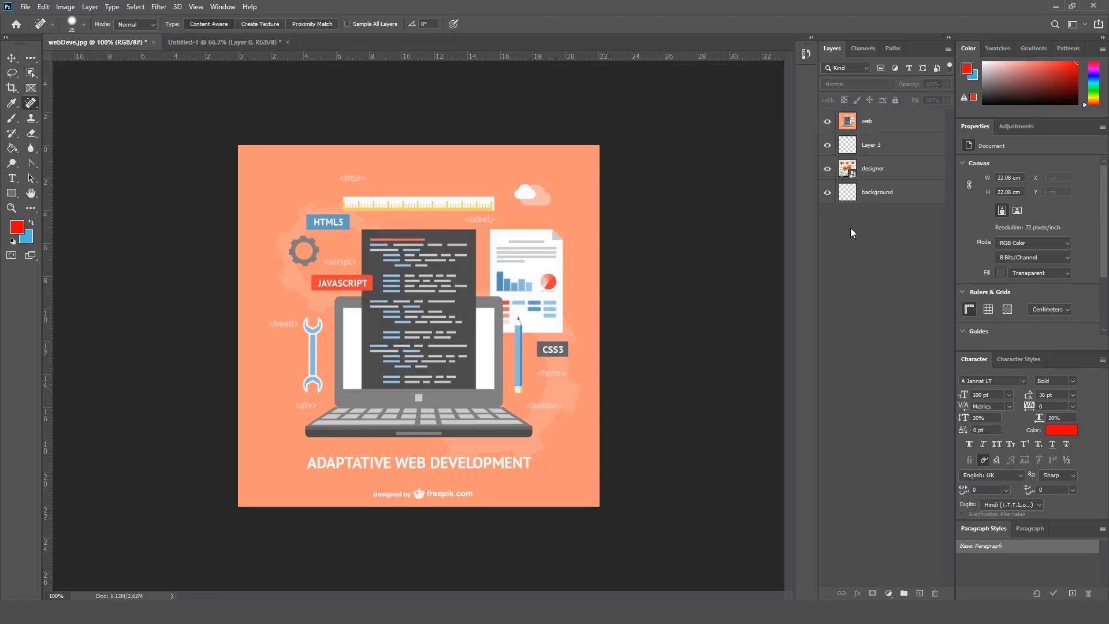
left_click(828, 195)
left_click(827, 123)
left_click_drag(827, 144, 827, 184)
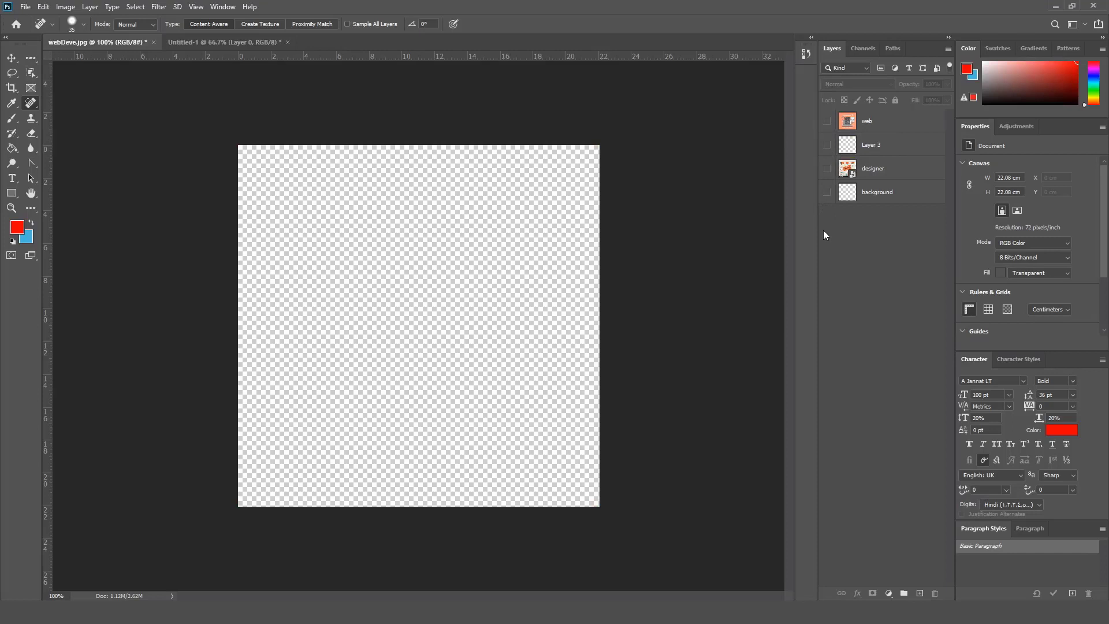
left_click(827, 146)
left_click_drag(827, 120, 839, 211)
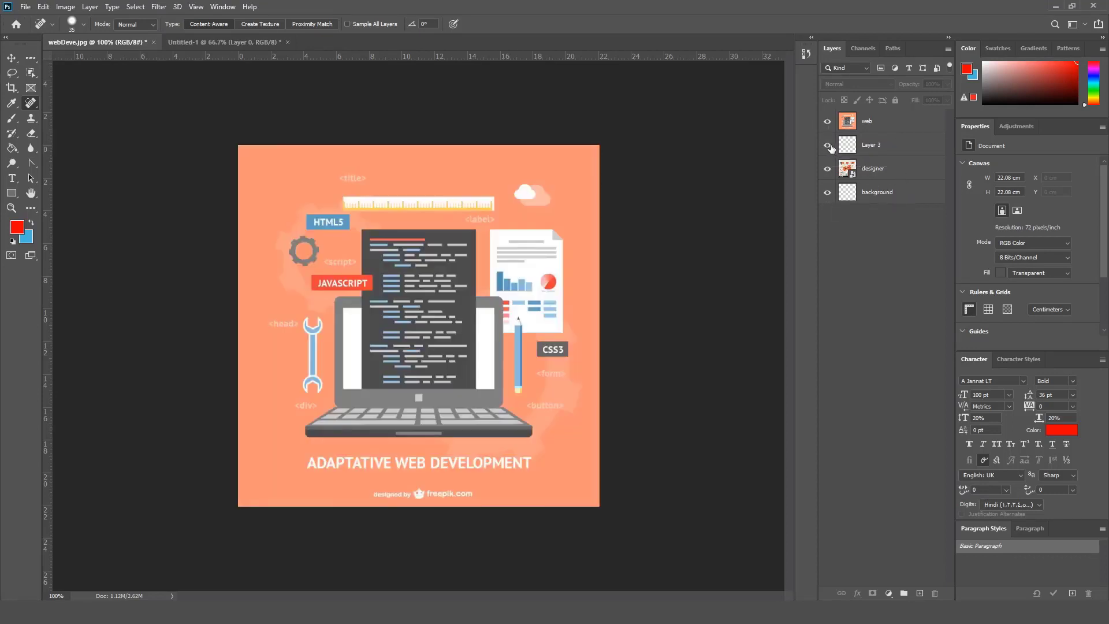
left_click(829, 146, "alt")
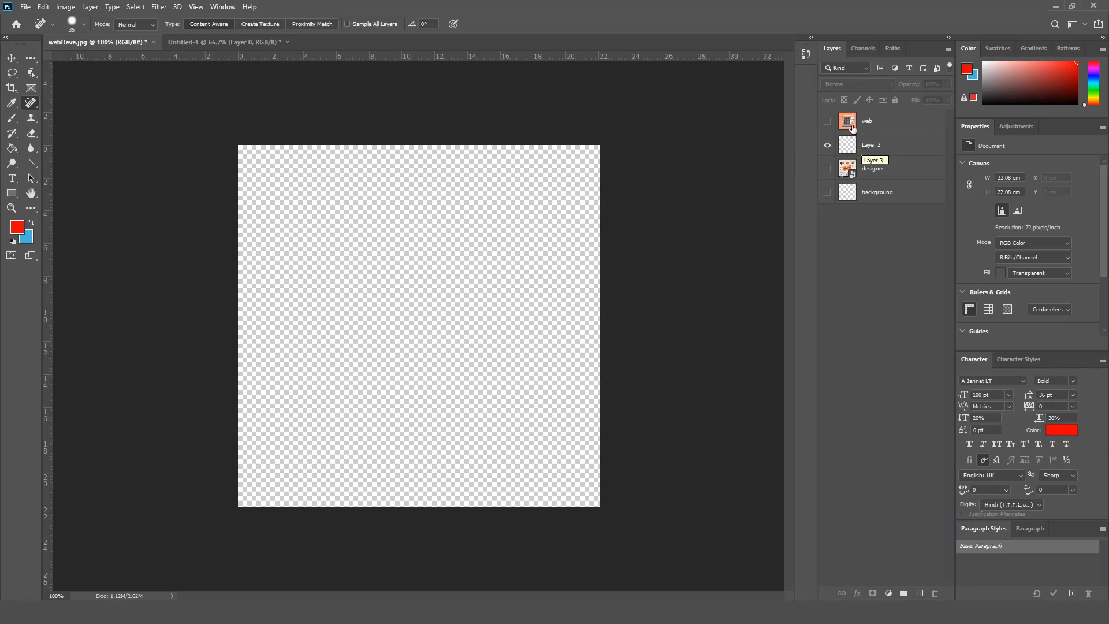
left_click(827, 122)
left_click(827, 192)
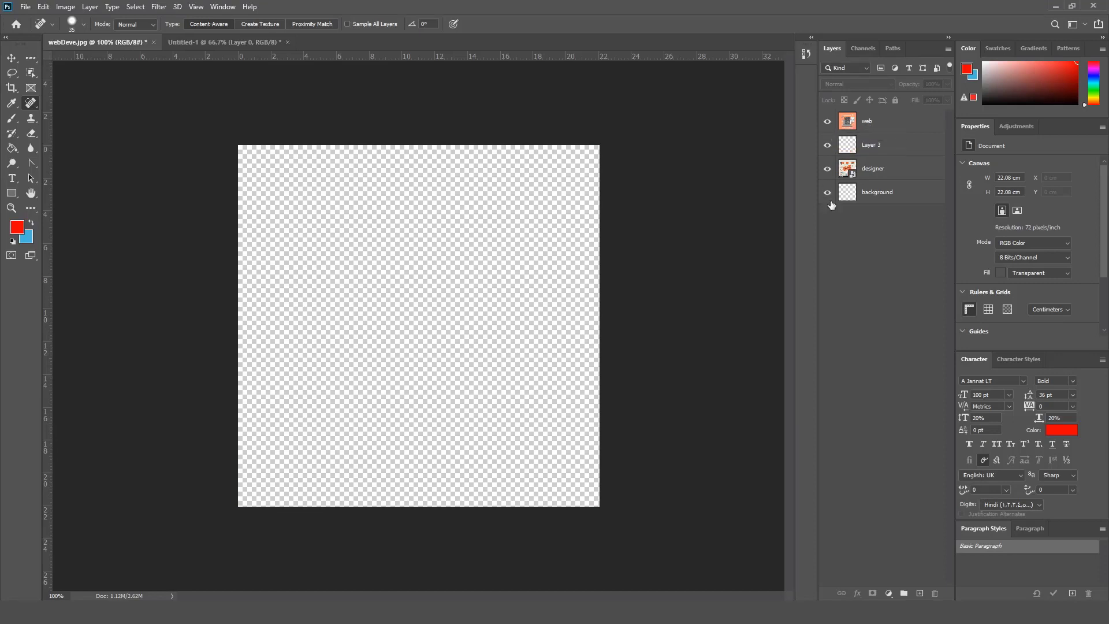
left_click(827, 168)
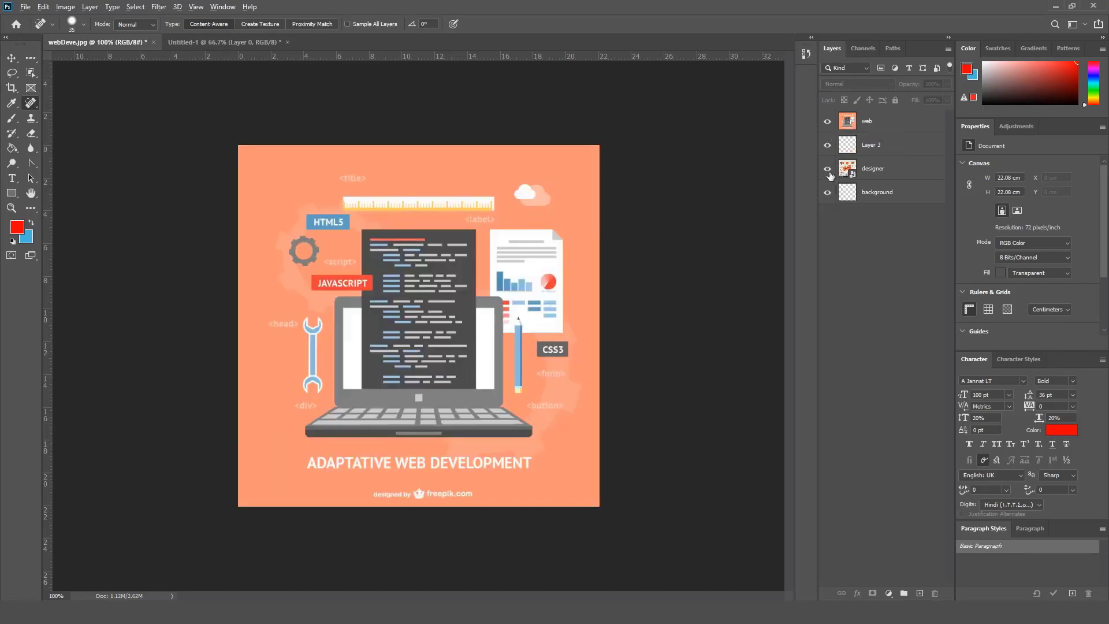
left_click(828, 170, "alt")
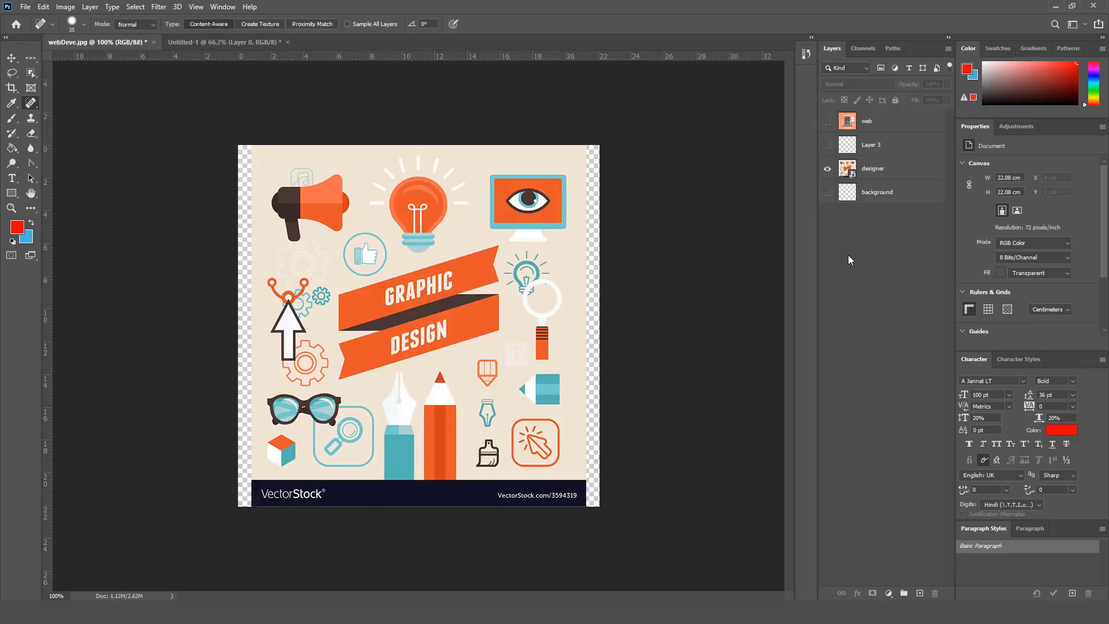
left_click_drag(828, 121, 825, 207)
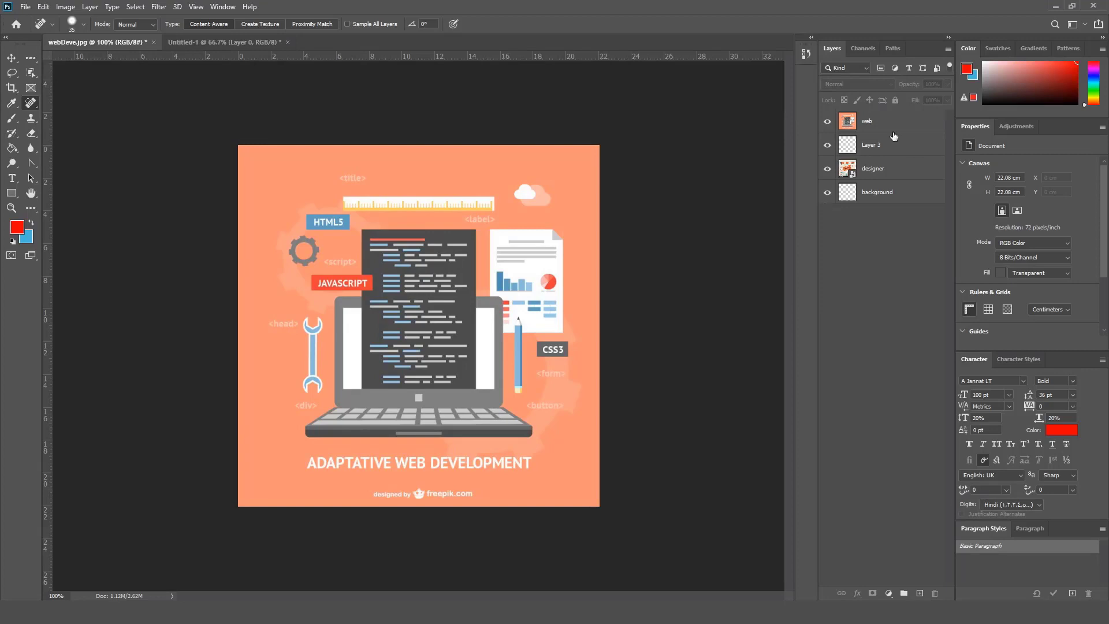
- Select Layer 3 and convert it to an embedded smart object, Layer 3.psb
left_click(910, 124)
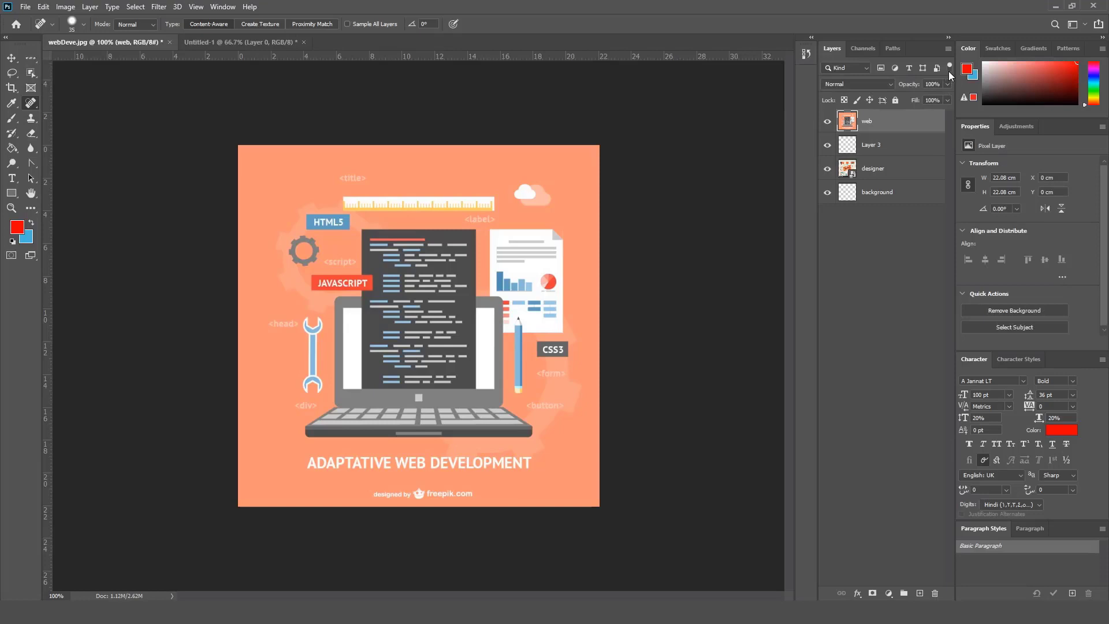
left_click(876, 237)
left_click(876, 149)
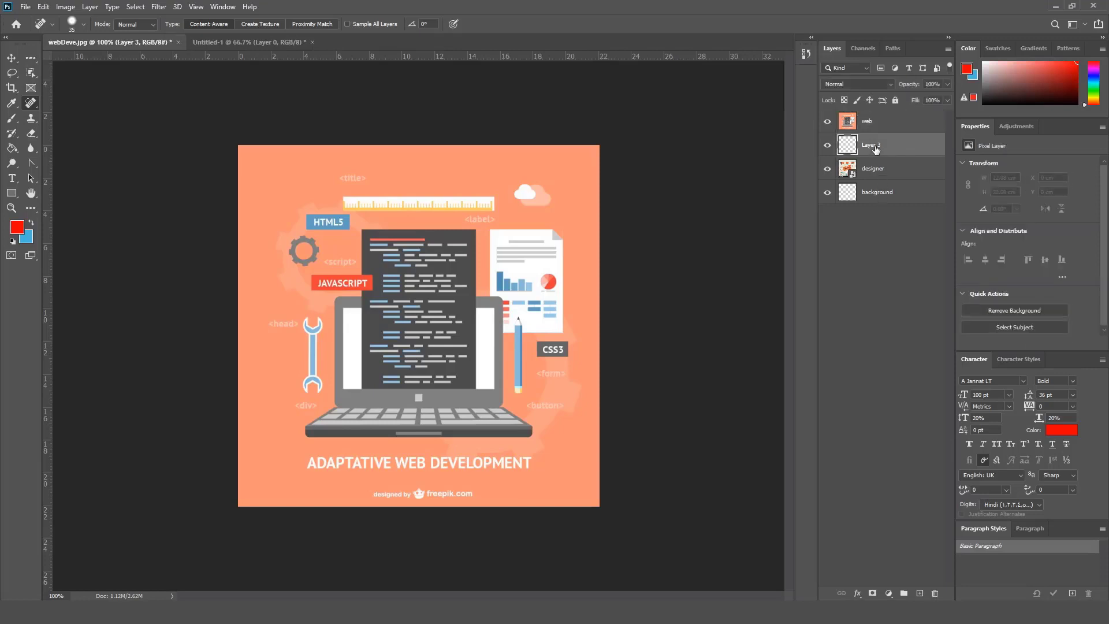
right_click(874, 146)
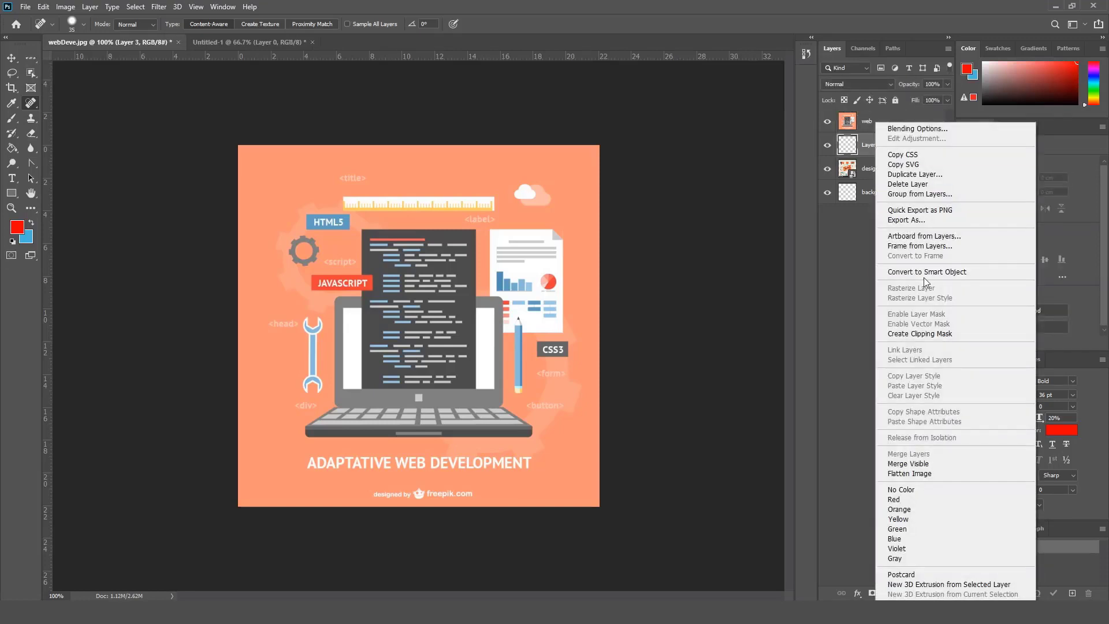
left_click(926, 274)
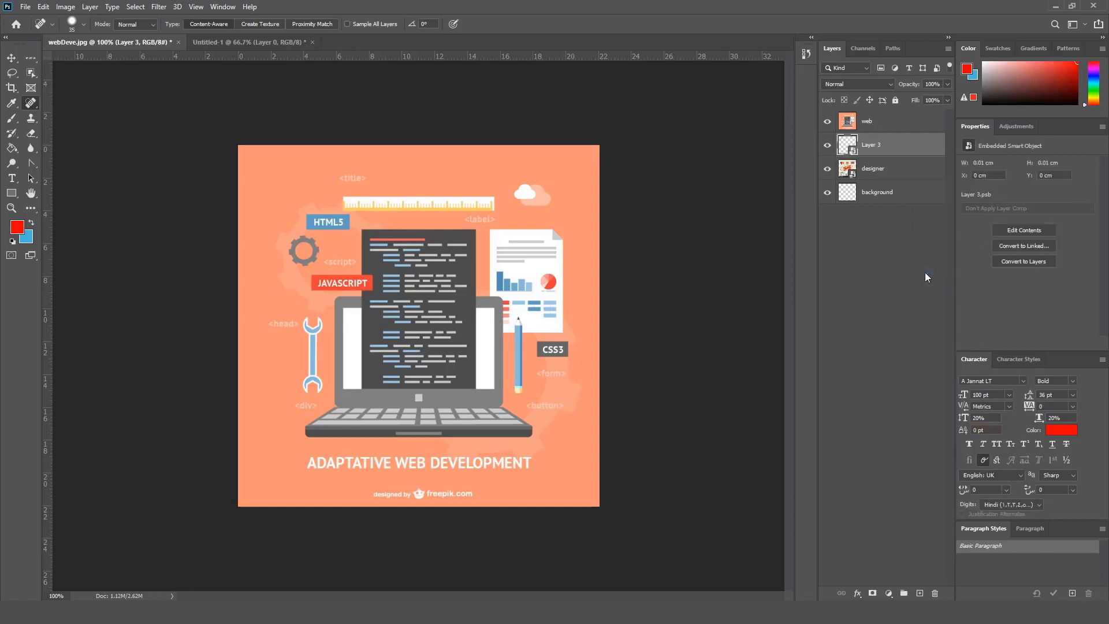
left_click(937, 72)
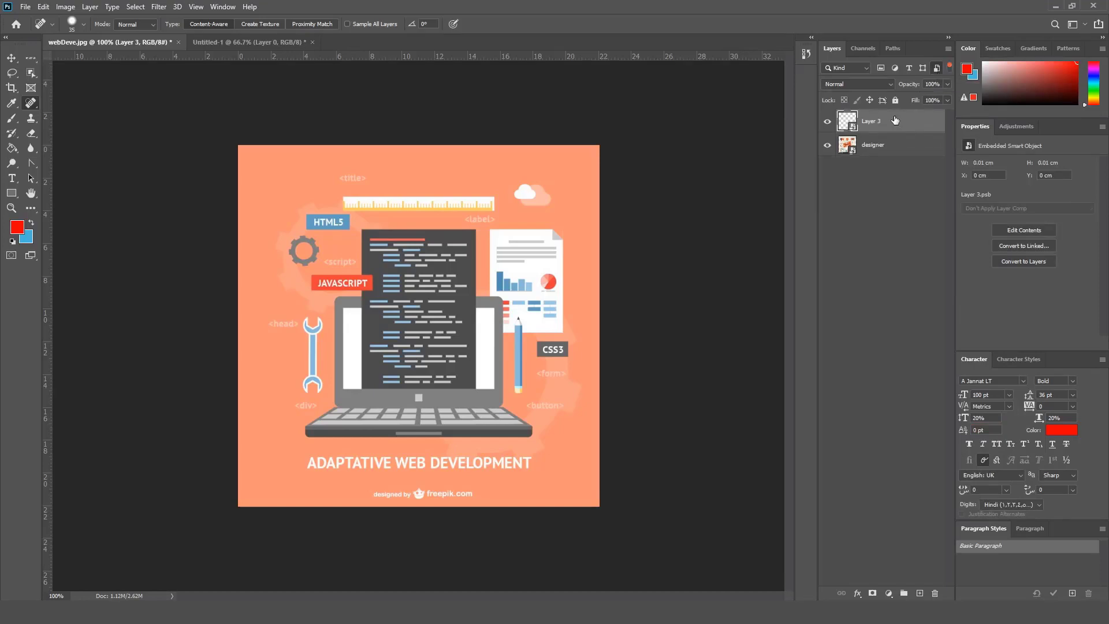
left_click(936, 68)
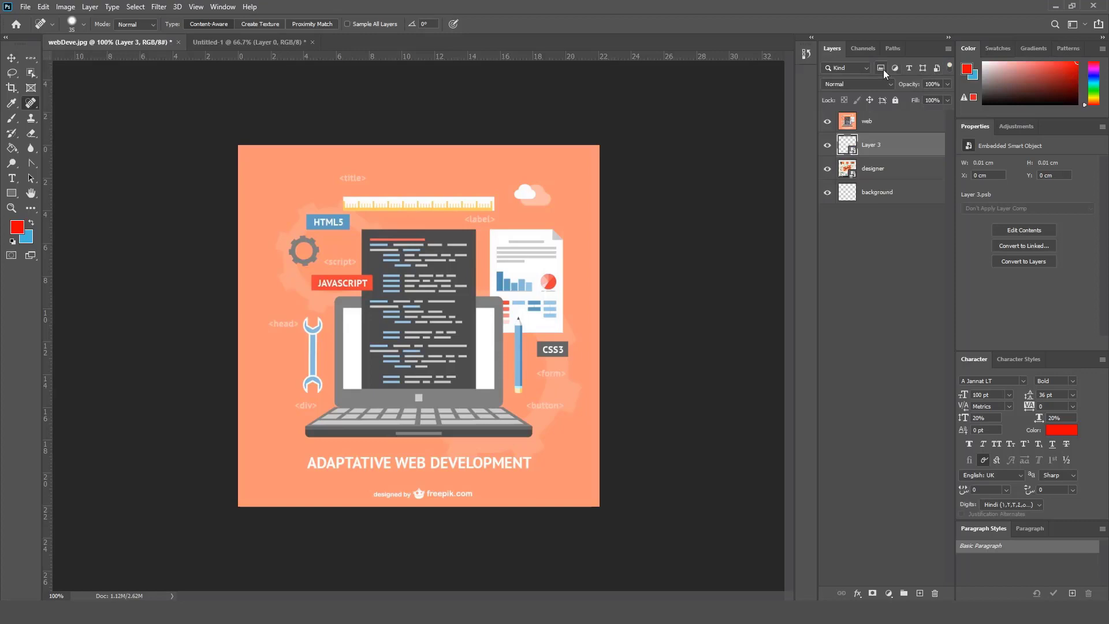
left_click(883, 69)
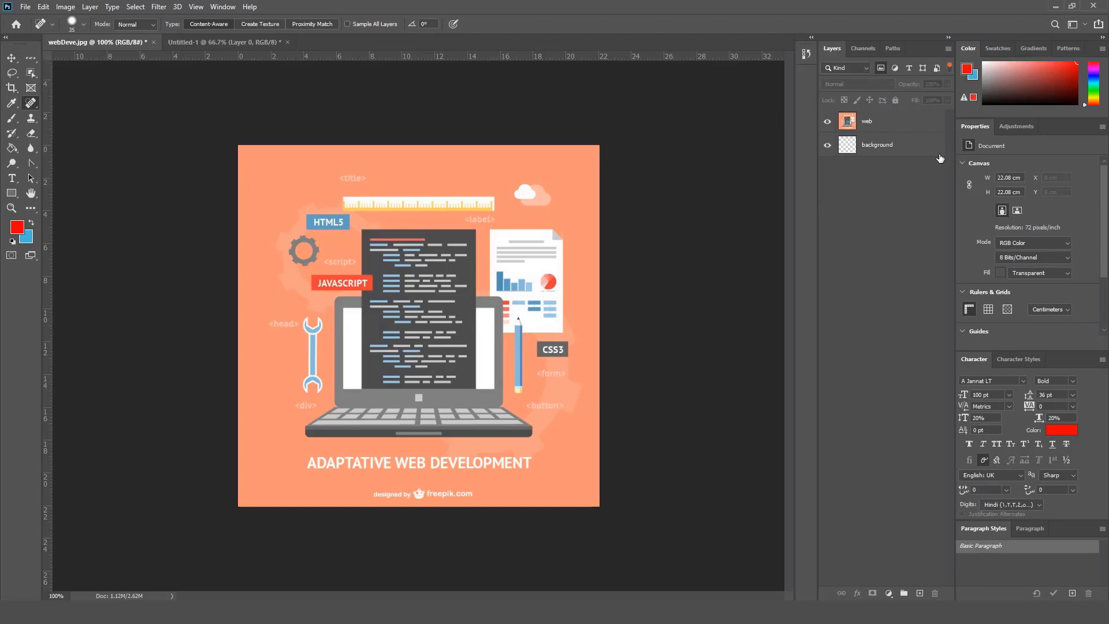
left_click(879, 69)
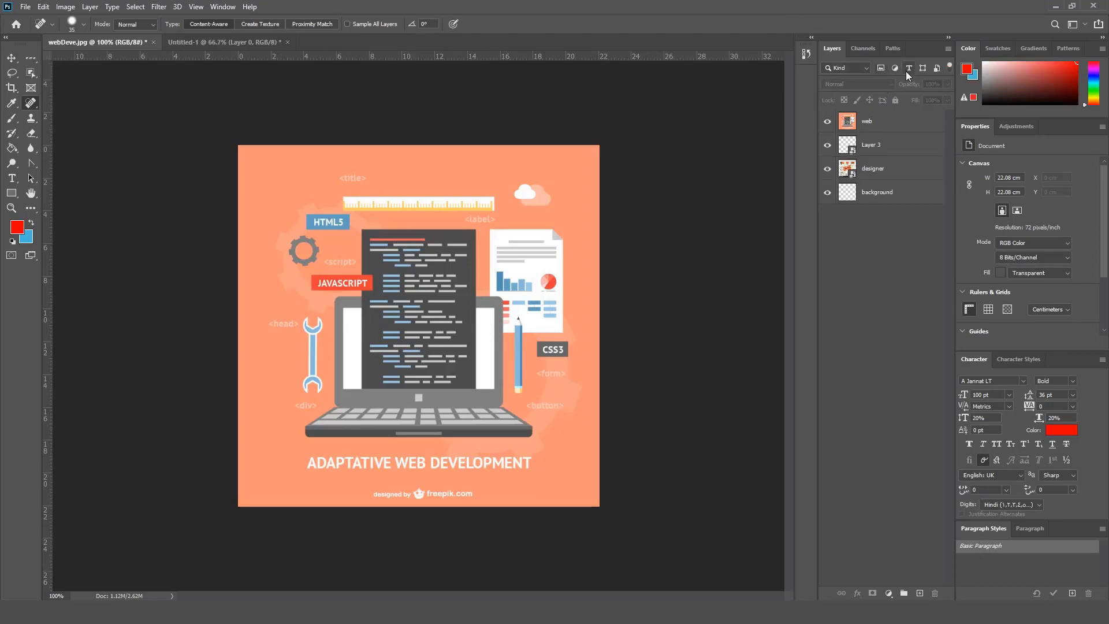
left_click(911, 70)
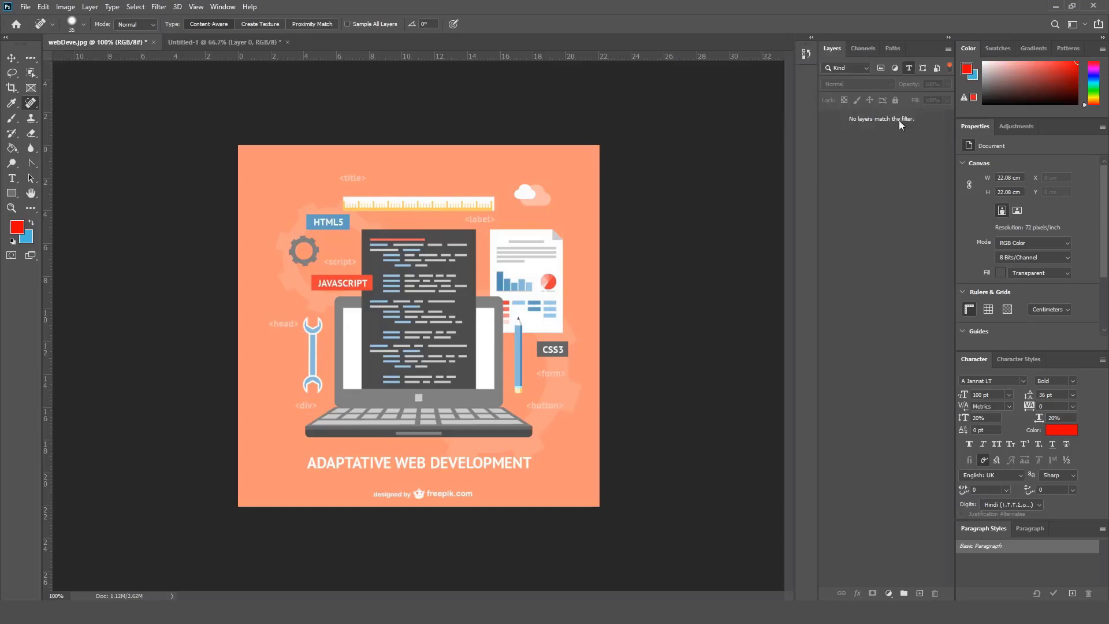
left_click(910, 68)
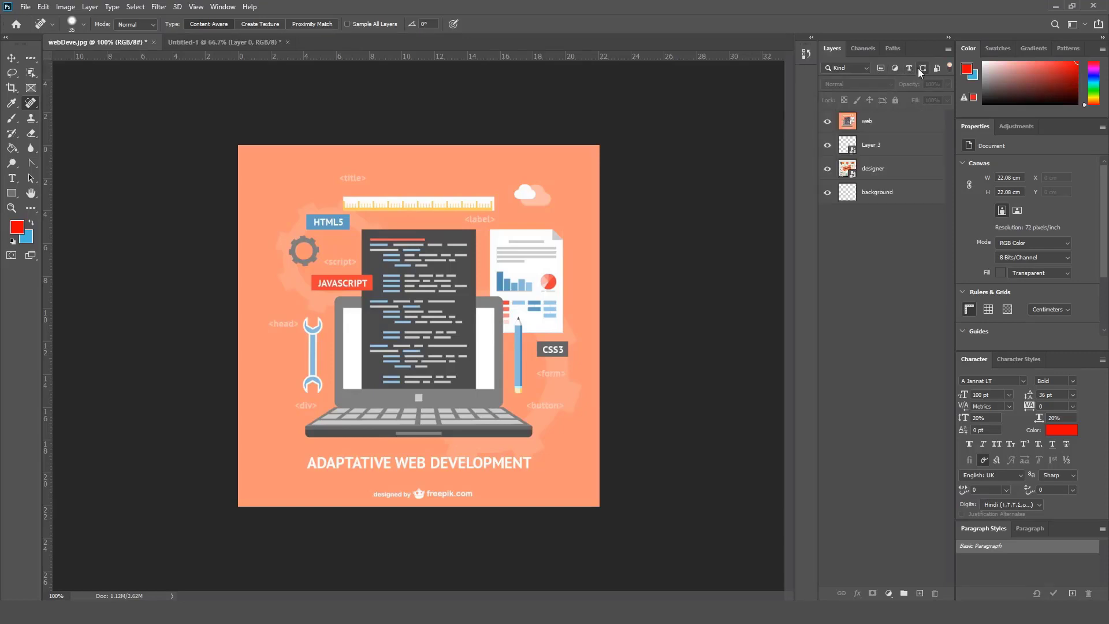
left_click(918, 68)
left_click(919, 68)
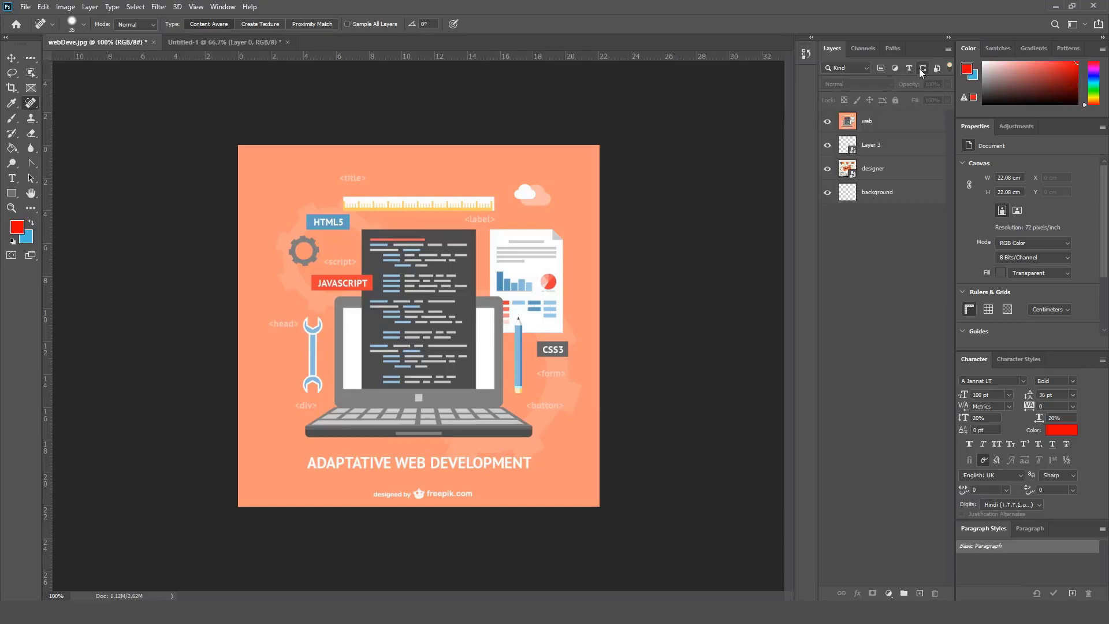
left_click(950, 67)
left_click(949, 69)
left_click(858, 68)
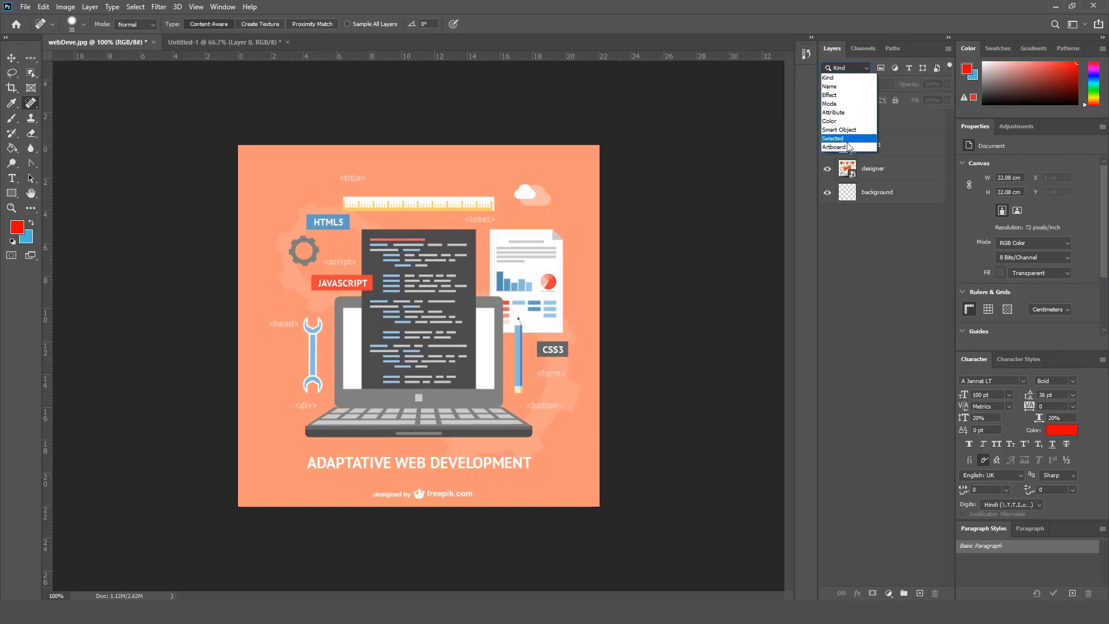
- Delete a small rectangle near the web layer's centre and hide Layer 3, designer and background
left_click(893, 235)
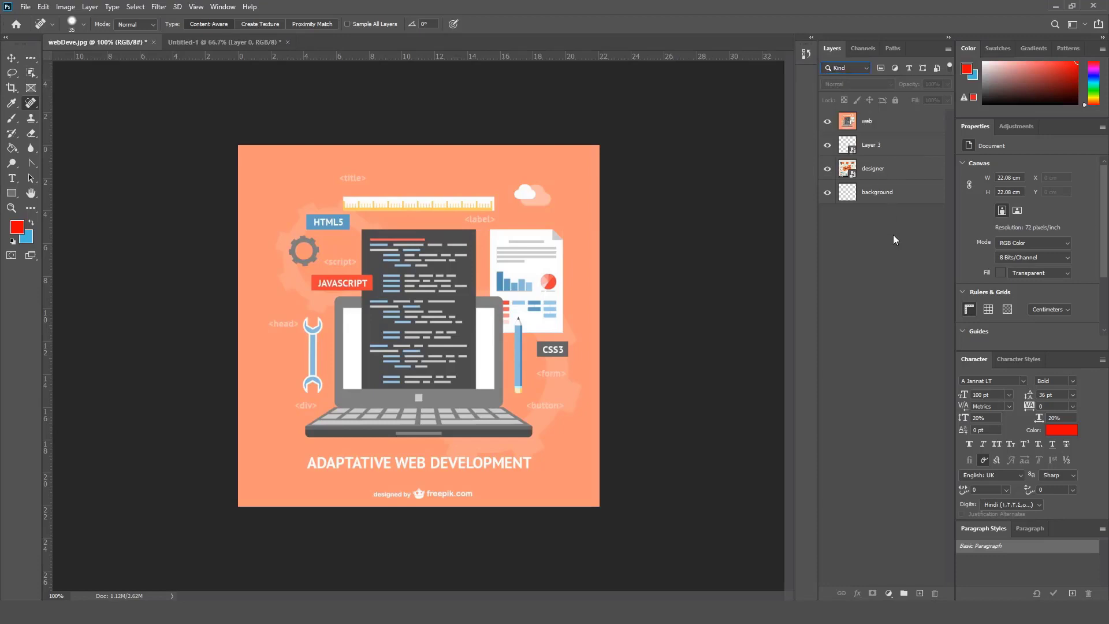
left_click(909, 126)
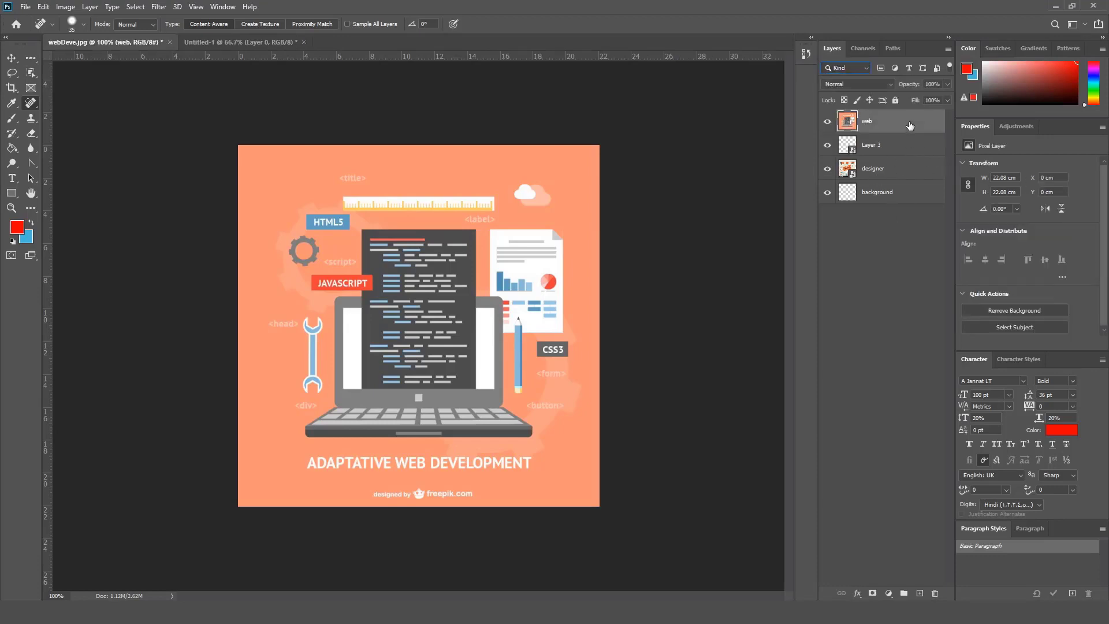
right_click(31, 57)
left_click(75, 57)
left_click_drag(391, 332, 393, 336)
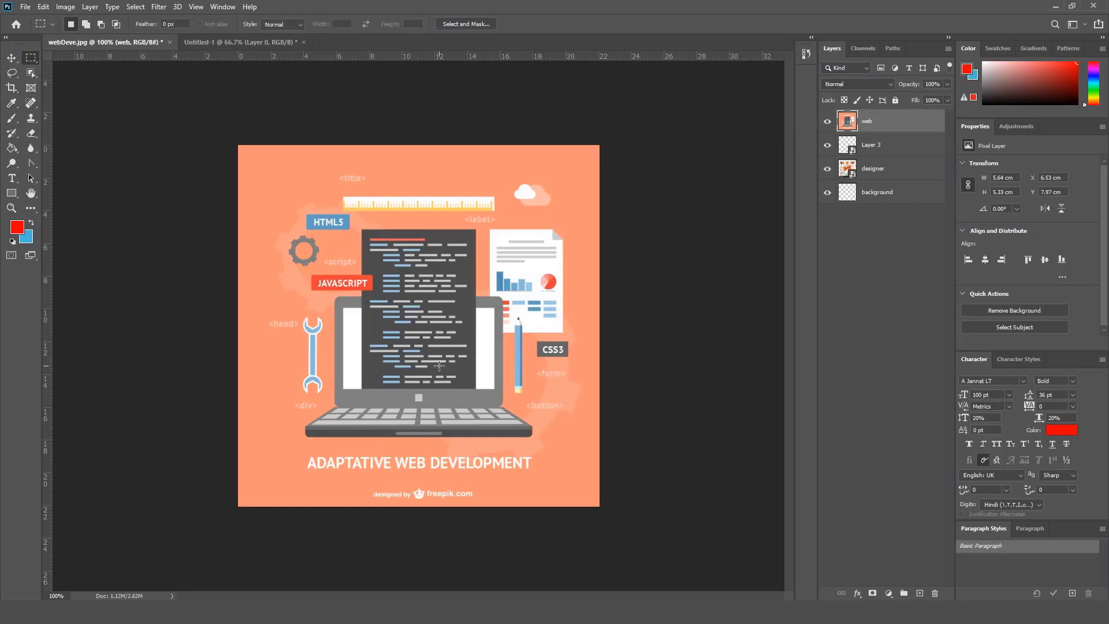
key("ctrl+v")
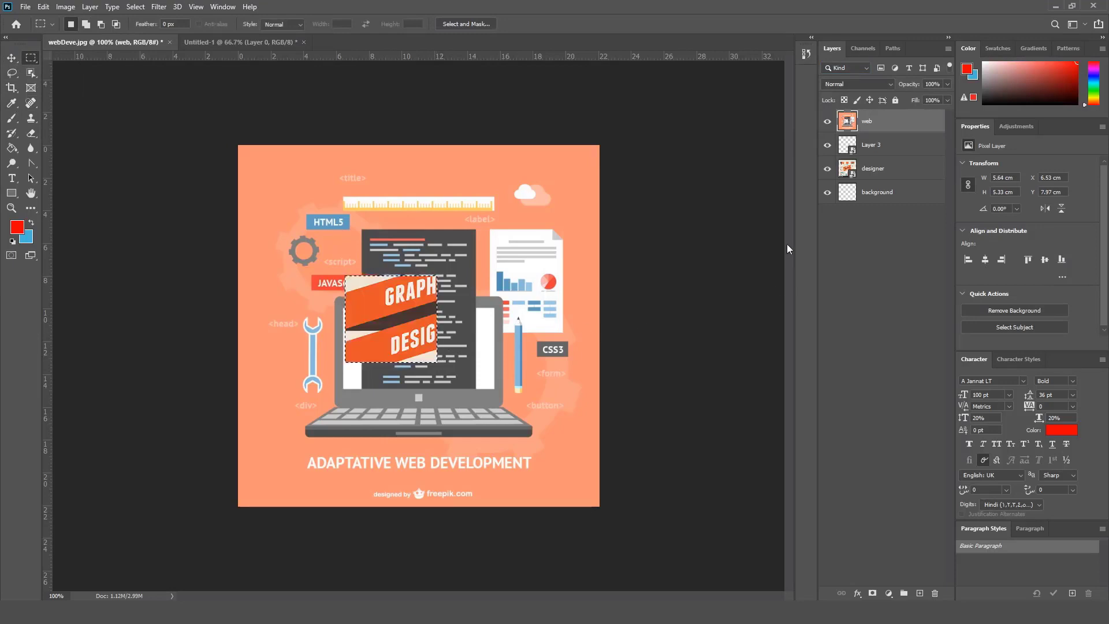
left_click_drag(828, 145, 827, 192)
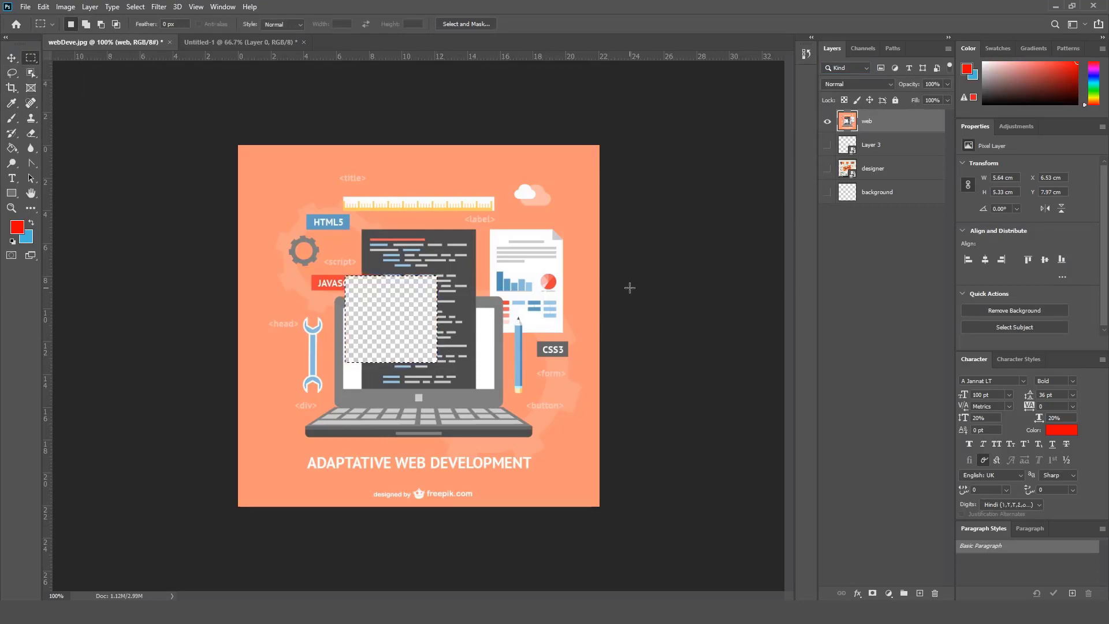
key("ctrl+d")
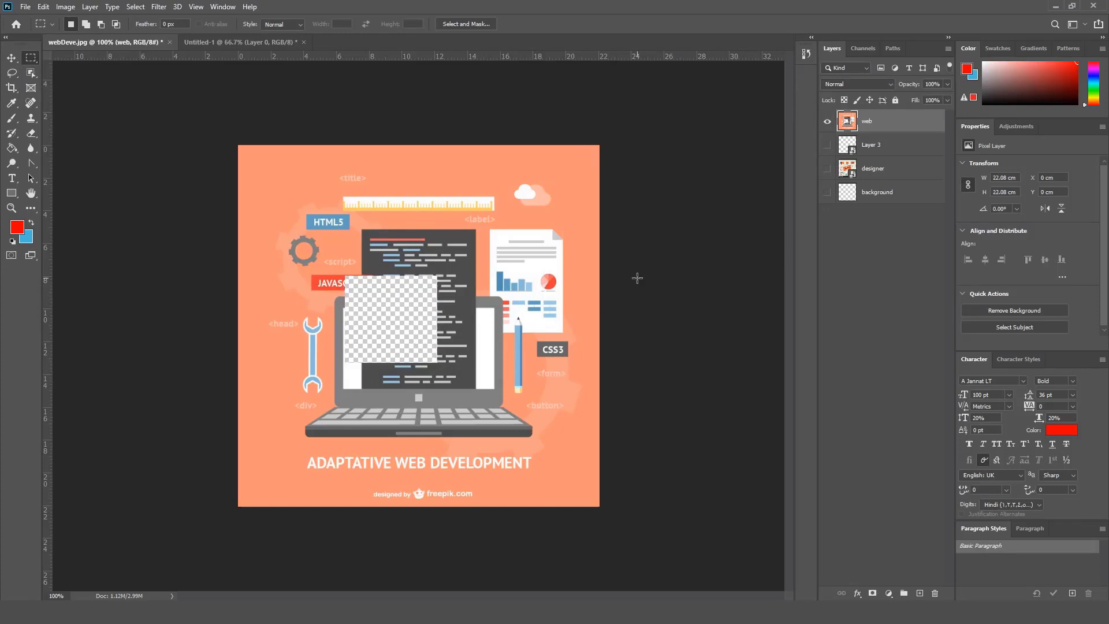
- Lock the web layer's transparent pixels, test with a red brush stroke, then undo it
left_click(844, 100)
left_click(12, 118)
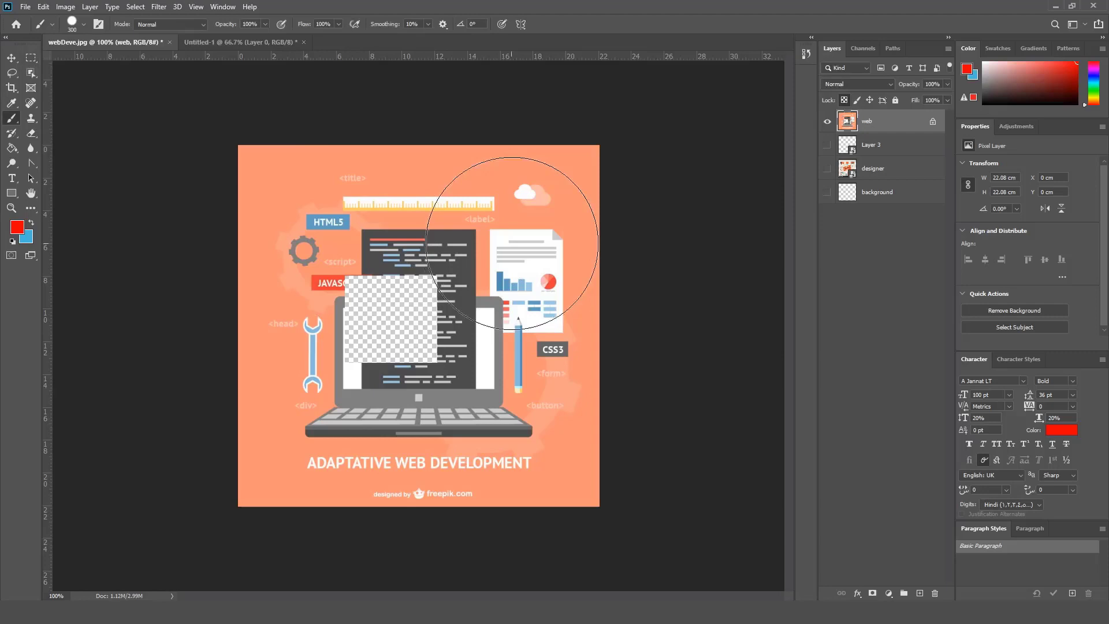
key("bracketleft")
key("bracketleft")
key("bracketleft")
key("bracketleft")
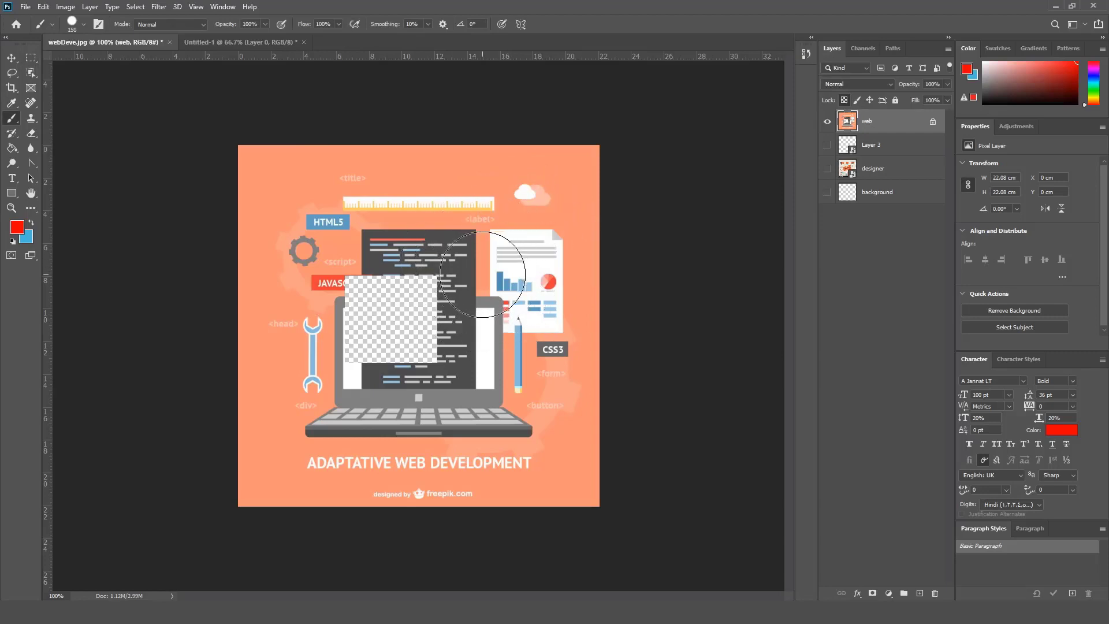
mouse_move(486, 267)
left_mouse_down()
mouse_move(451, 199)
mouse_move(332, 200)
mouse_move(356, 275)
mouse_move(410, 317)
mouse_move(448, 384)
mouse_move(341, 433)
mouse_move(405, 243)
mouse_move(396, 297)
left_mouse_up()
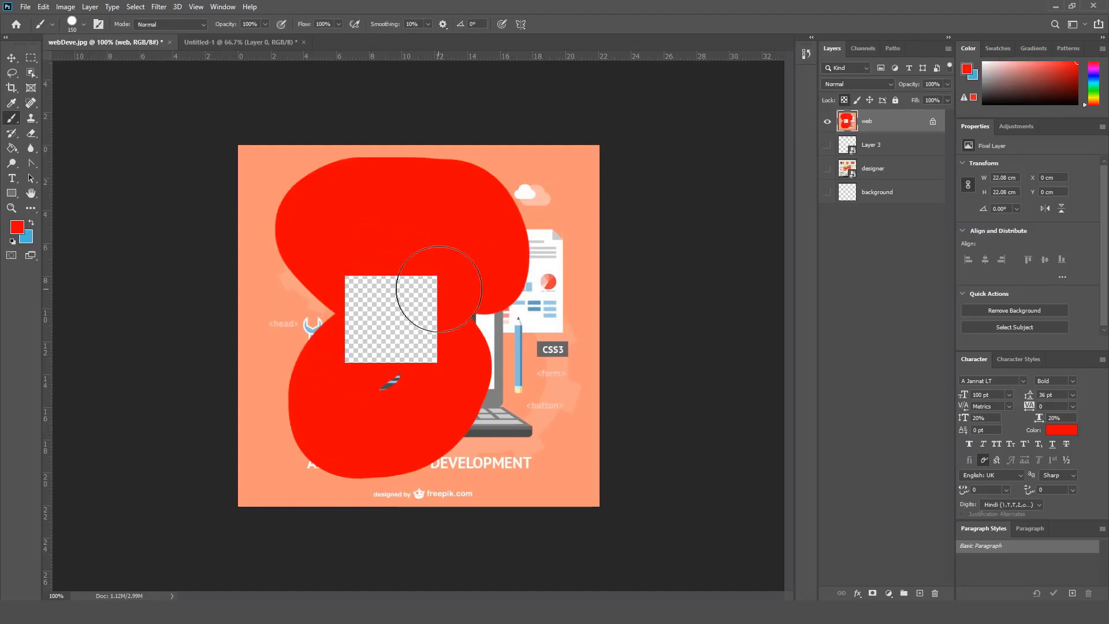
key("ctrl+z")
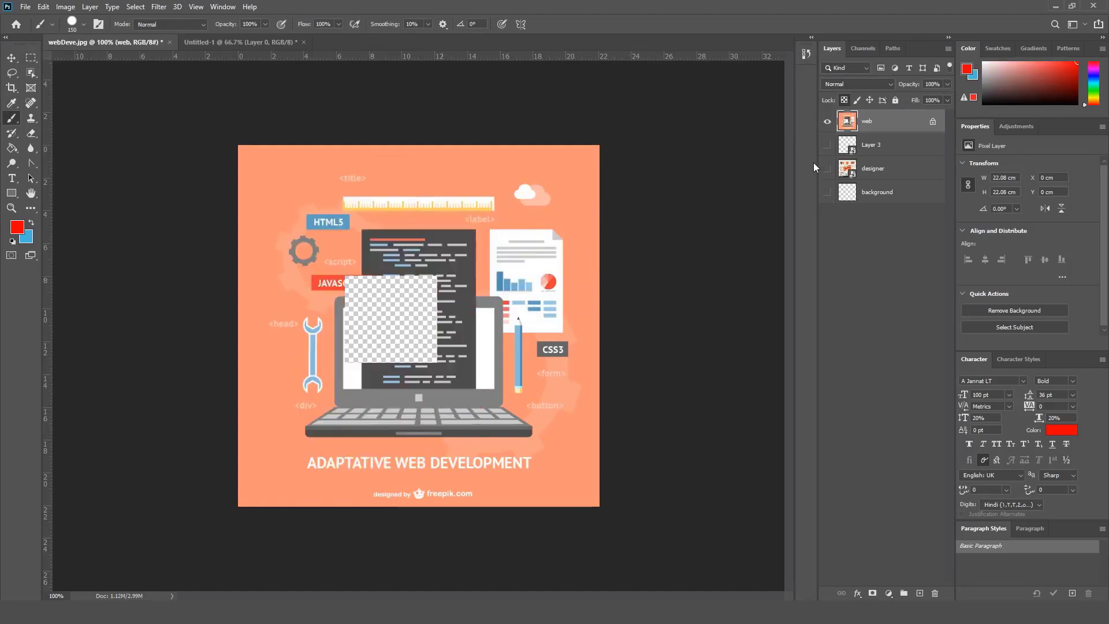
- Lock the web layer's image pixels and position
left_click(859, 101)
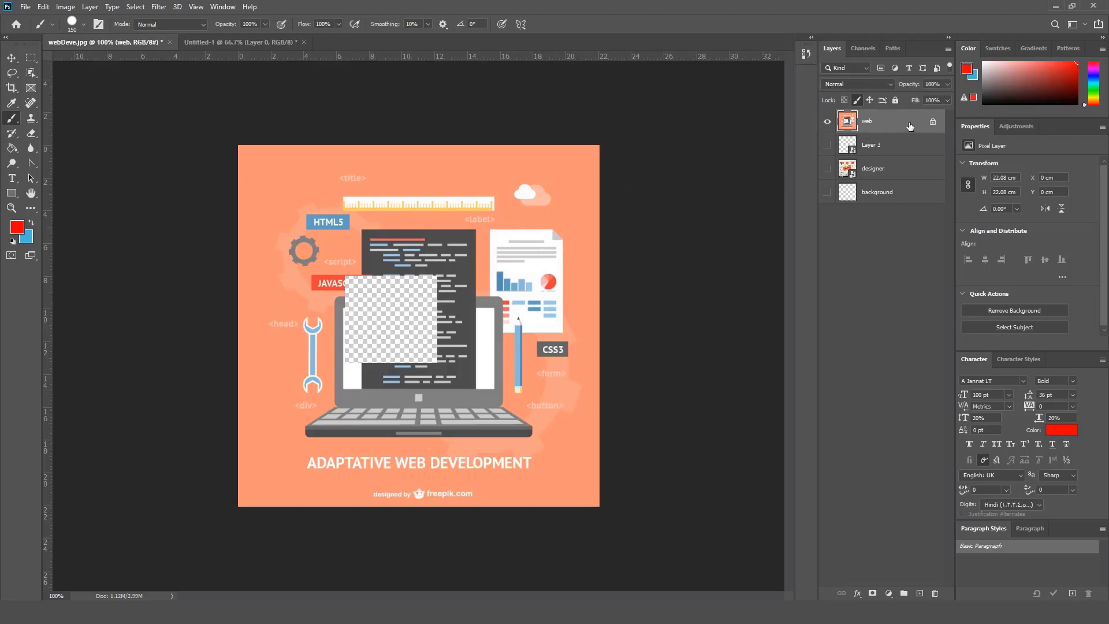
left_click(869, 100)
left_click(860, 100)
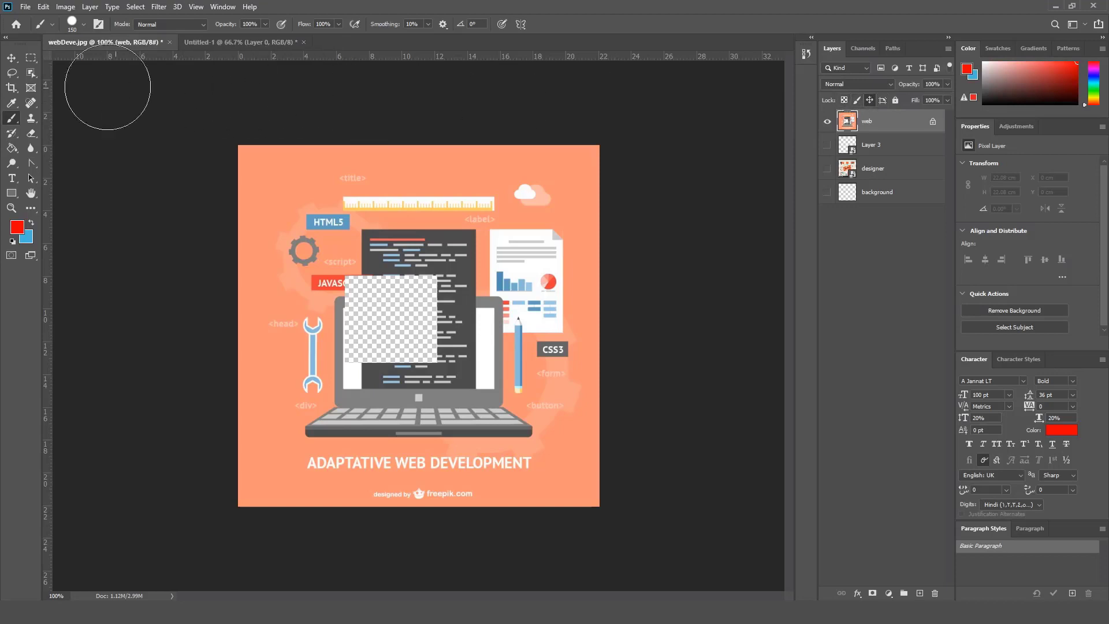
- Try moving the locked web layer and dismiss the lock warning
left_click(11, 58)
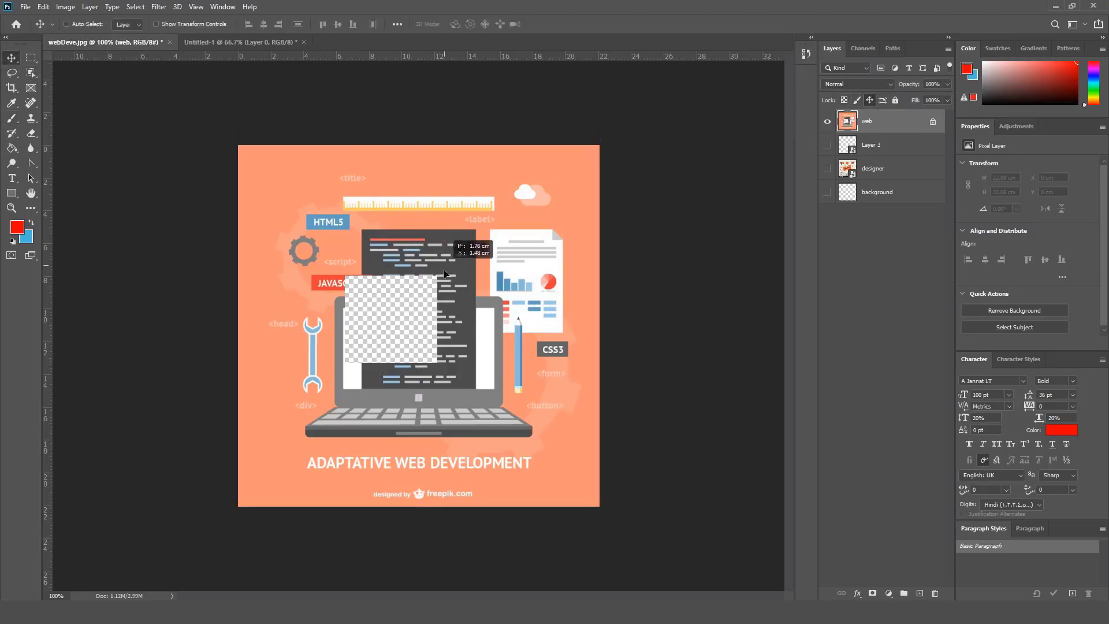
left_click_drag(513, 283, 536, 313)
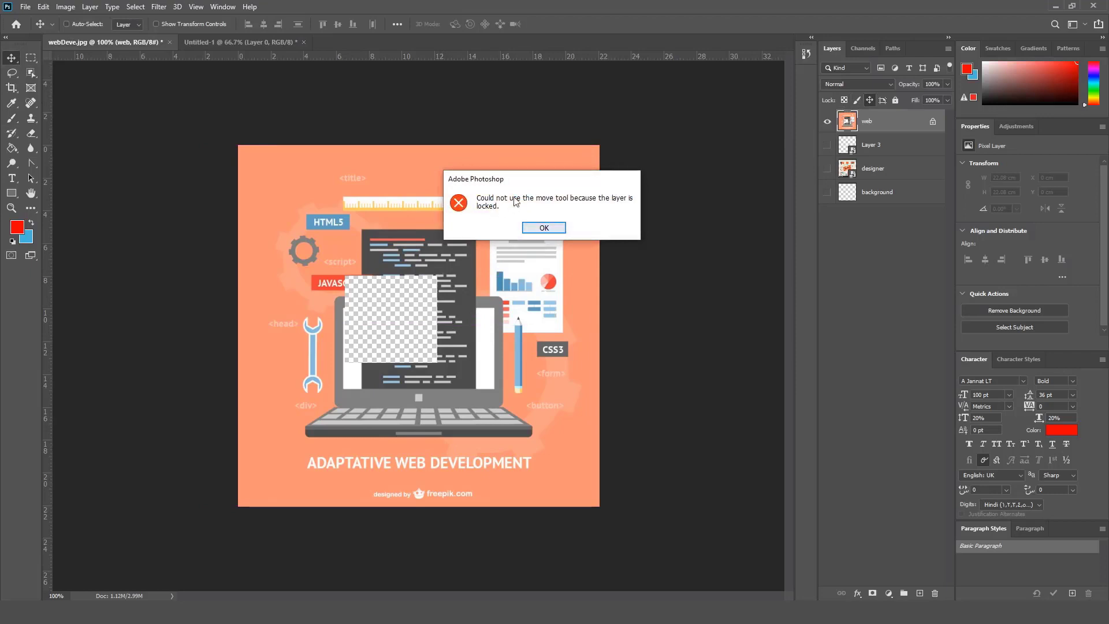
left_click(558, 228)
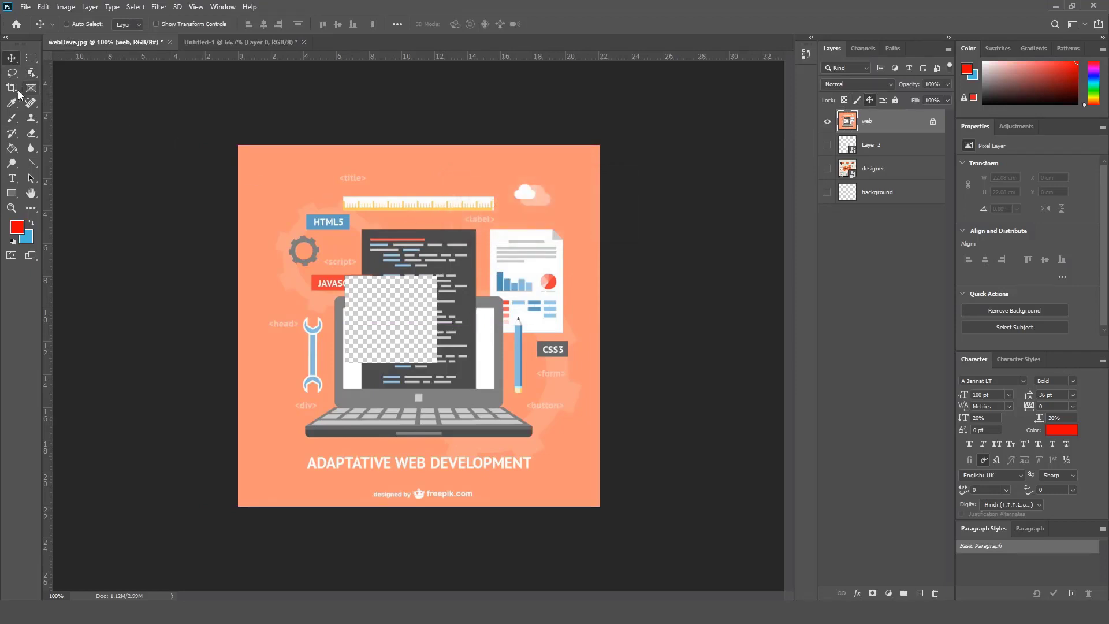
- Paint red strokes over the illustration, then toggle Lock All on and off
left_click(11, 118)
mouse_move(356, 247)
left_mouse_down()
mouse_move(495, 248)
mouse_move(335, 272)
mouse_move(398, 254)
left_mouse_up()
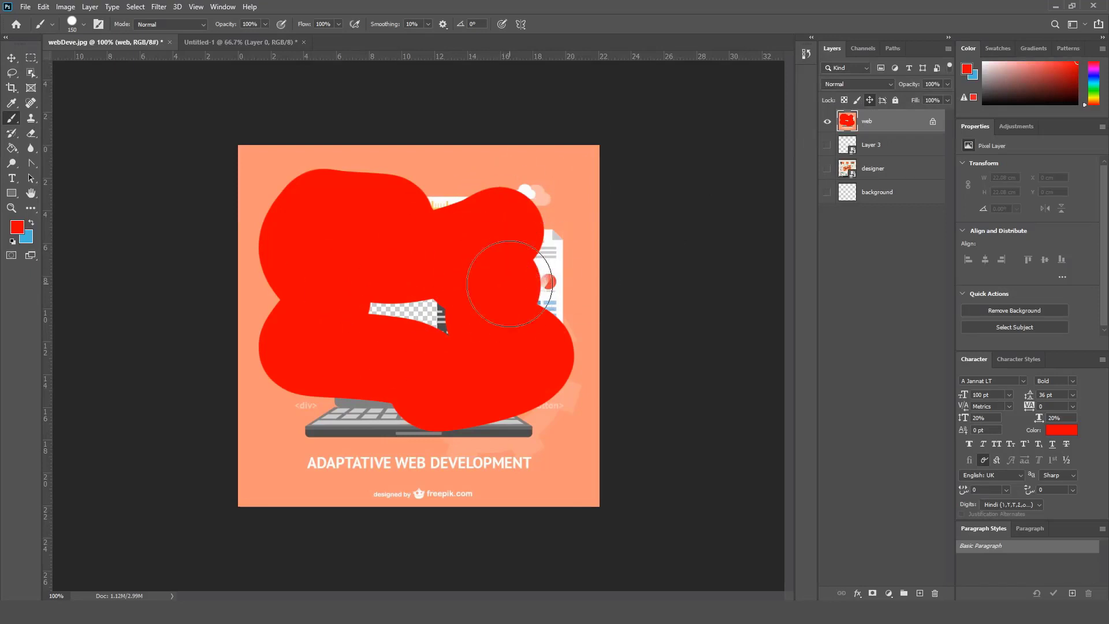
left_click(895, 99)
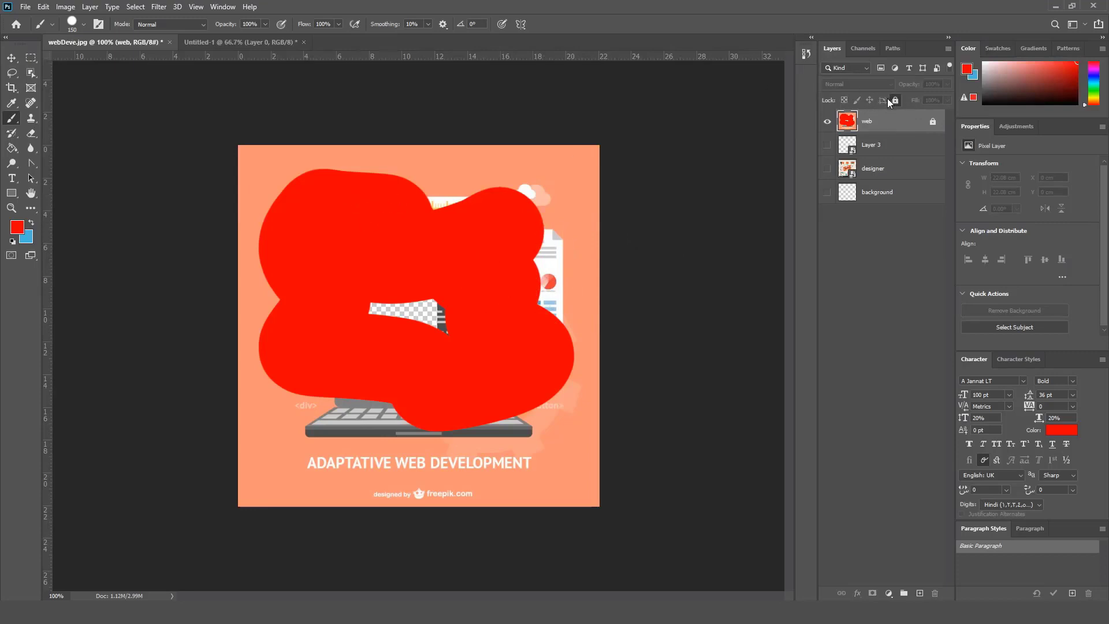
left_click(932, 122)
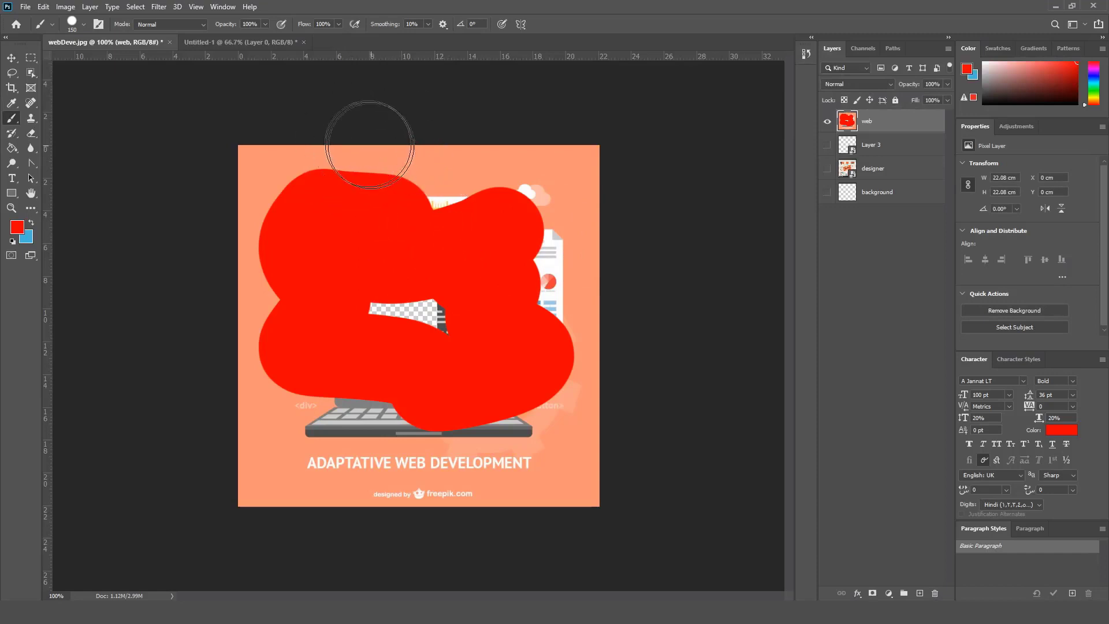
- Roll back via History to the Rectangular Marquee state, deselect, and close the History panel
left_click(222, 6)
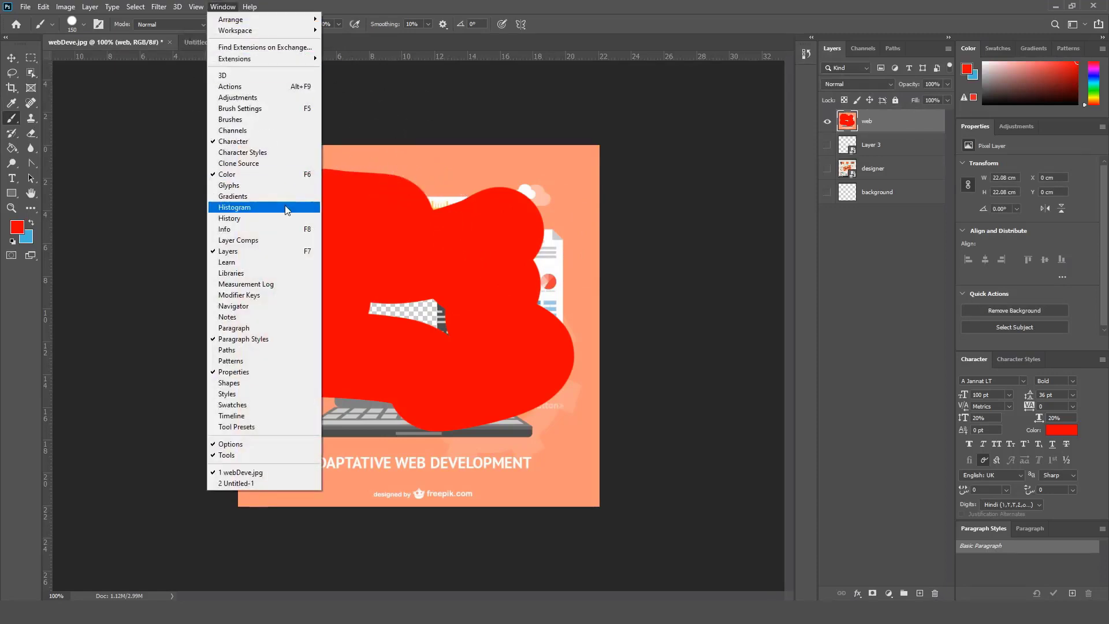
left_click(276, 218)
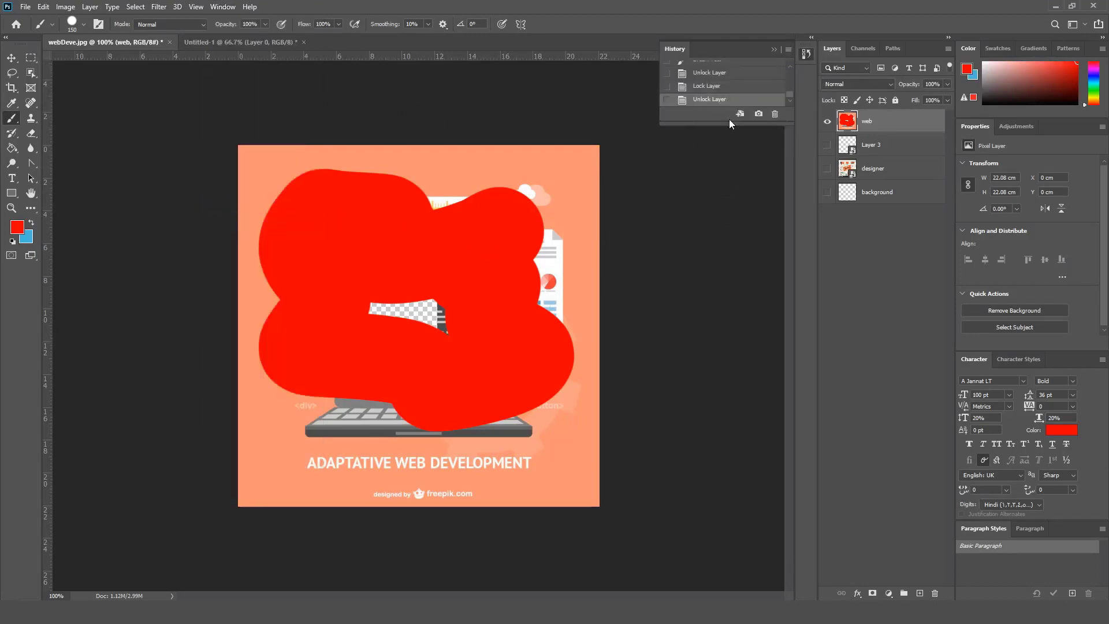
left_click_drag(728, 122, 730, 365)
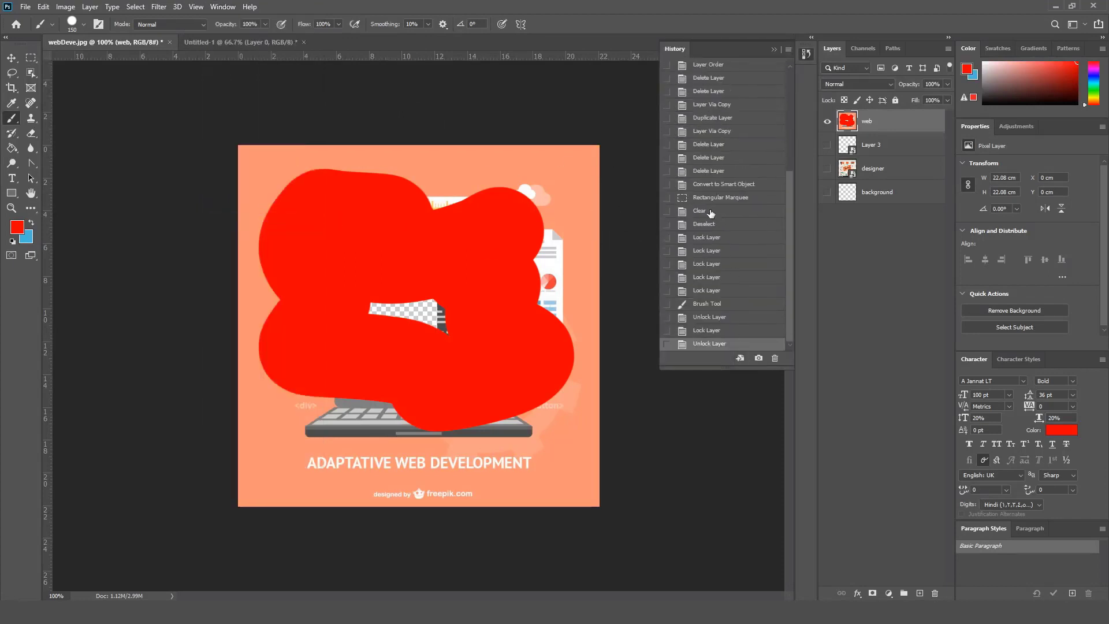
left_click(711, 212)
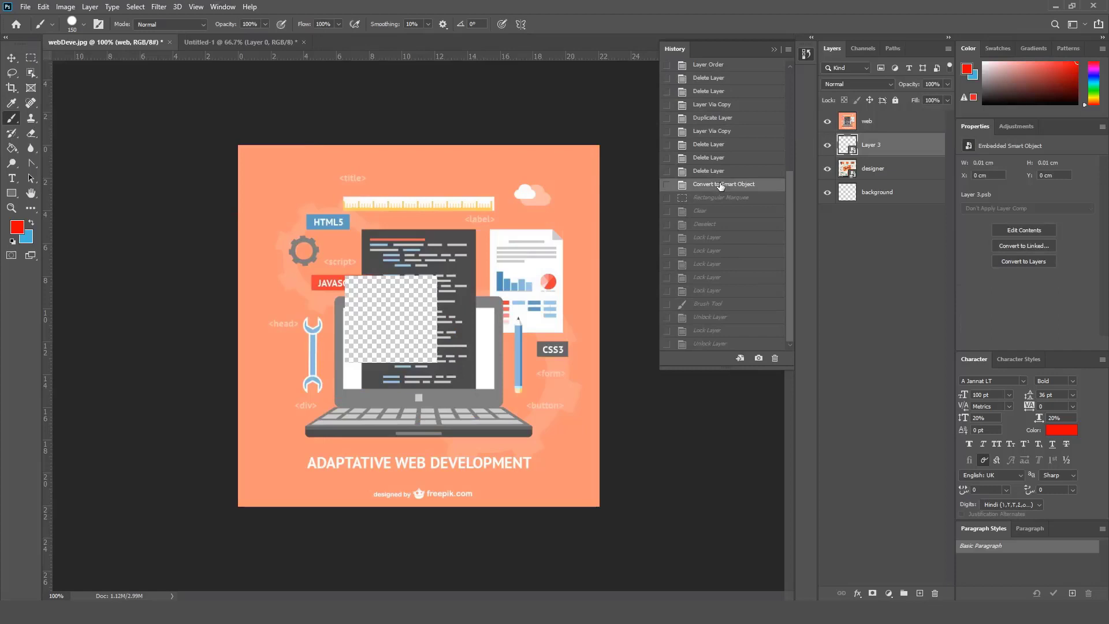
left_click(724, 199)
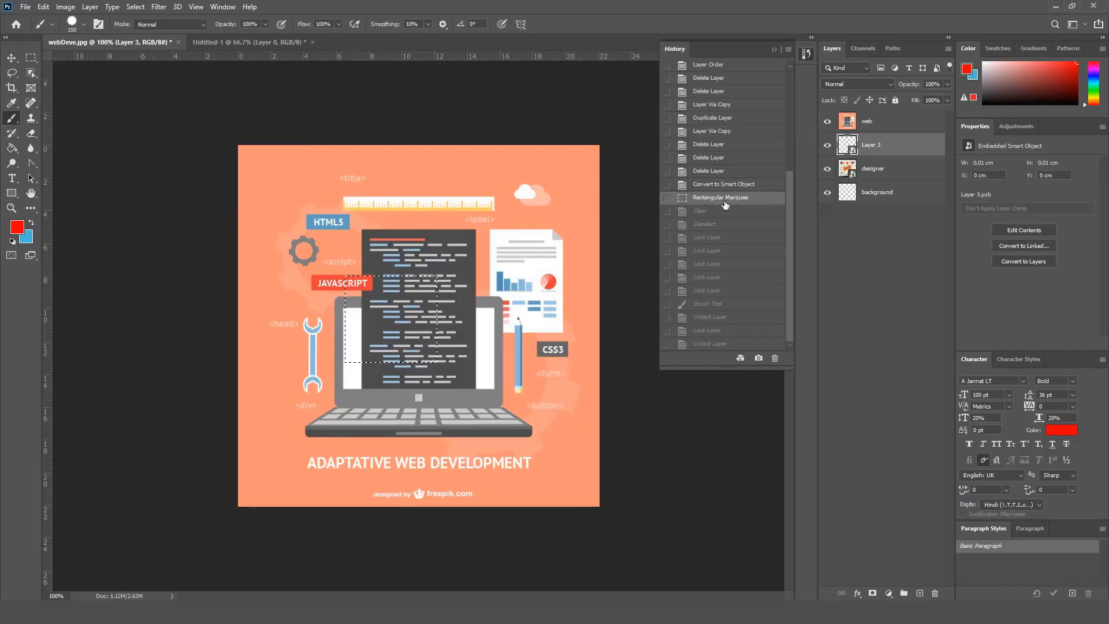
key("ctrl+d")
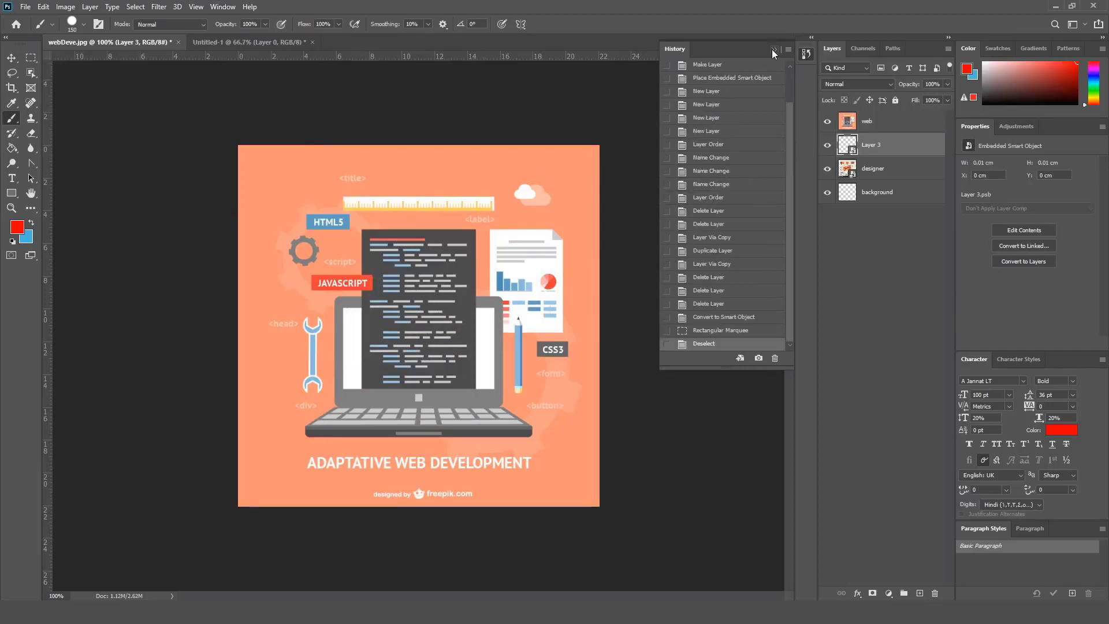
left_click(774, 50)
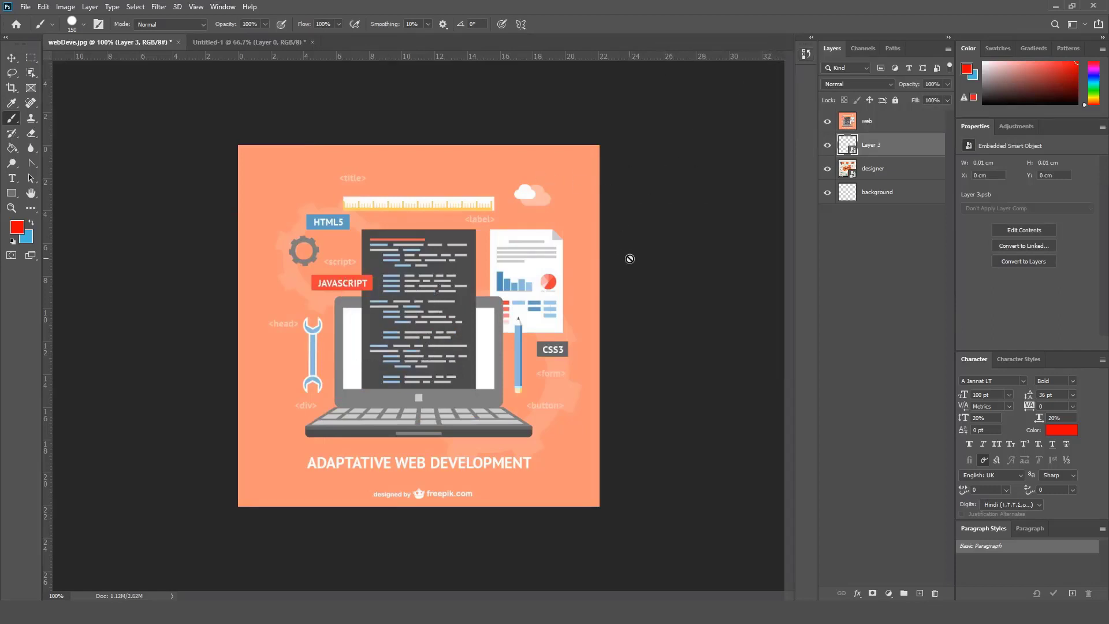
left_click(888, 128)
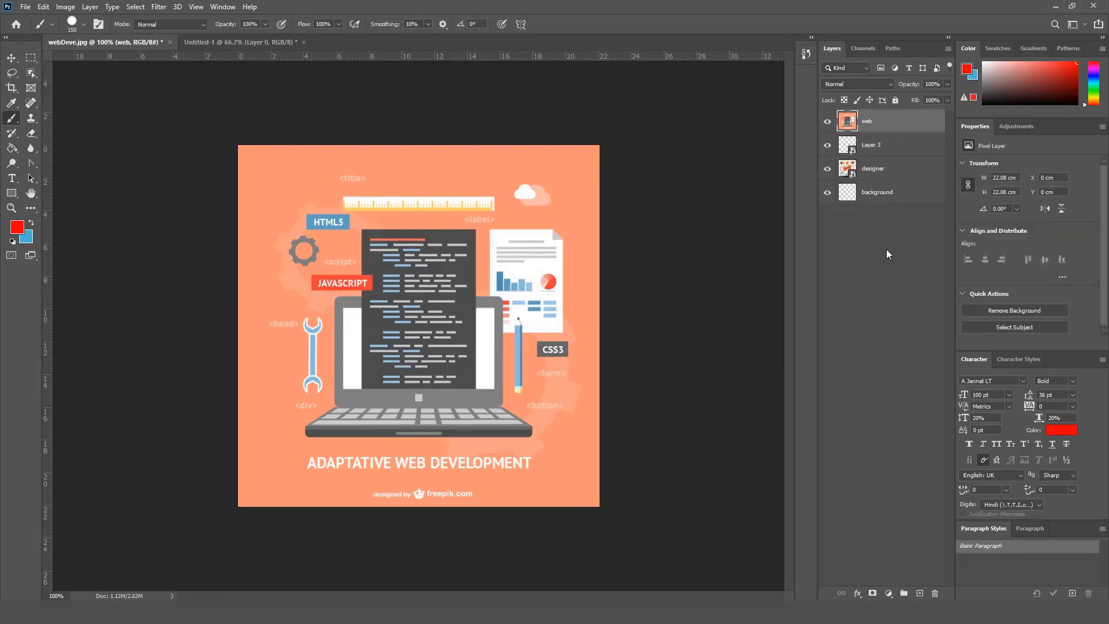
left_click(947, 100)
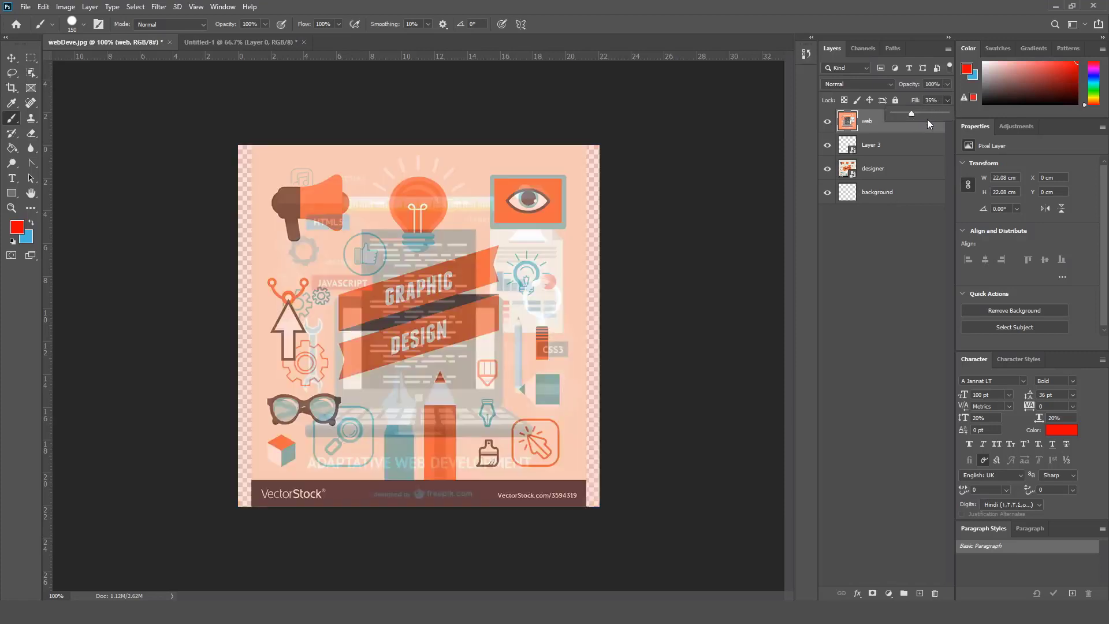
left_click_drag(931, 113, 920, 113)
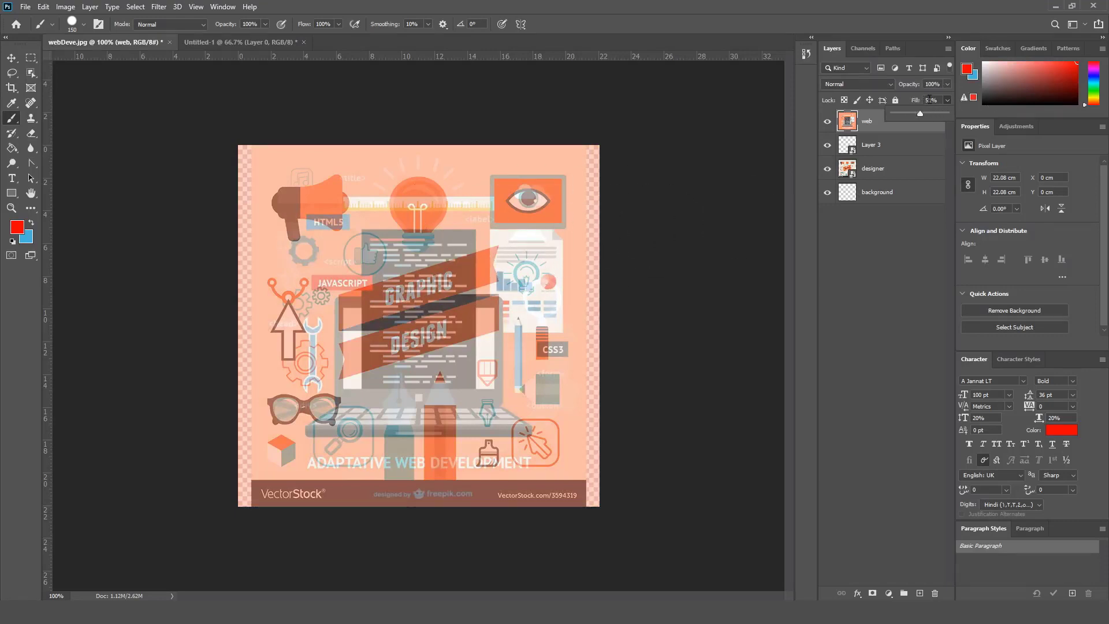
left_click(931, 210)
left_click(918, 119)
left_click(948, 85)
left_click_drag(919, 98, 917, 98)
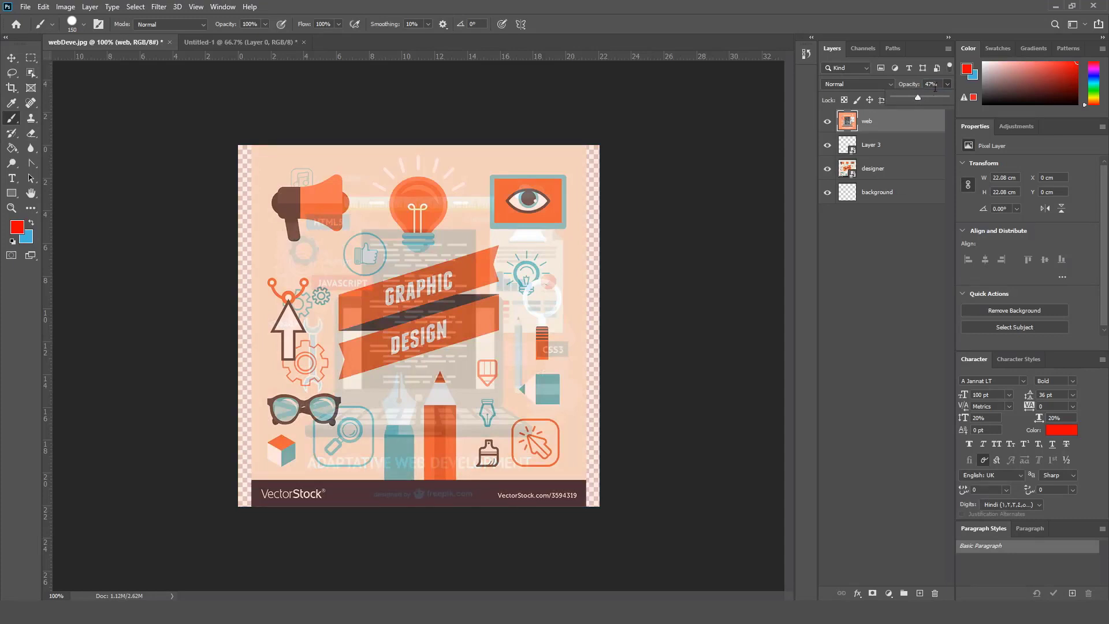
left_click(923, 262)
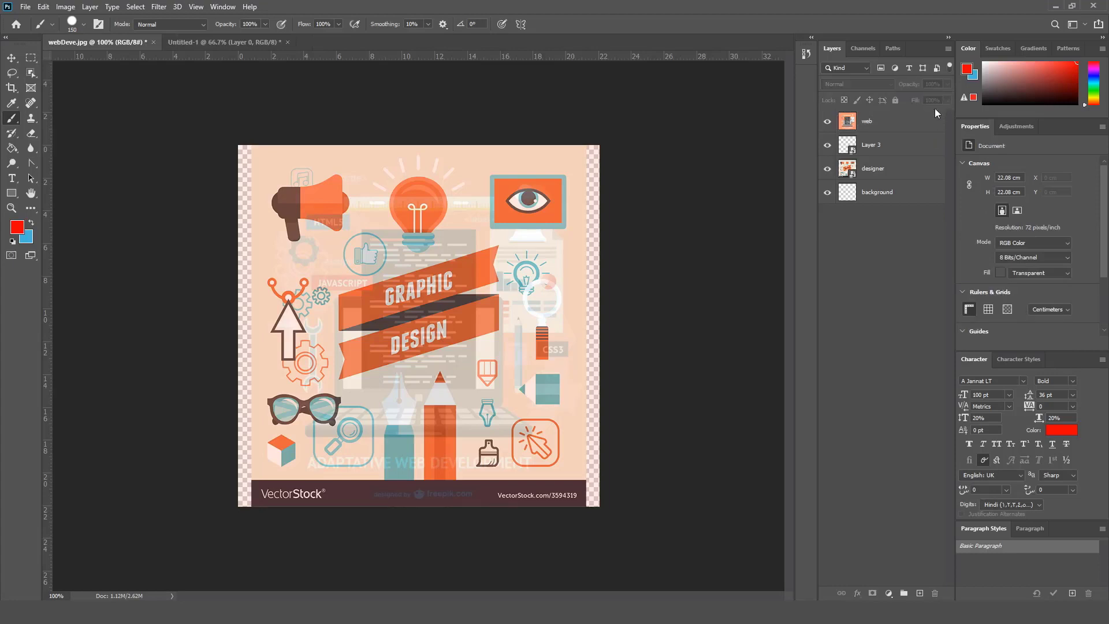
left_click(935, 110)
left_click(945, 101)
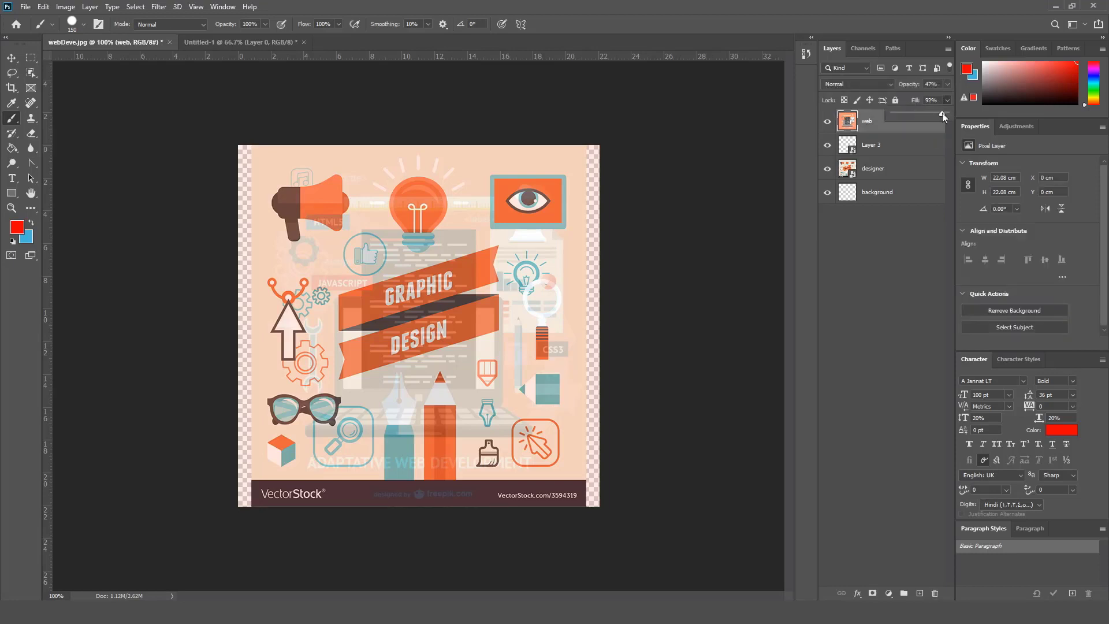
left_click_drag(940, 115, 939, 115)
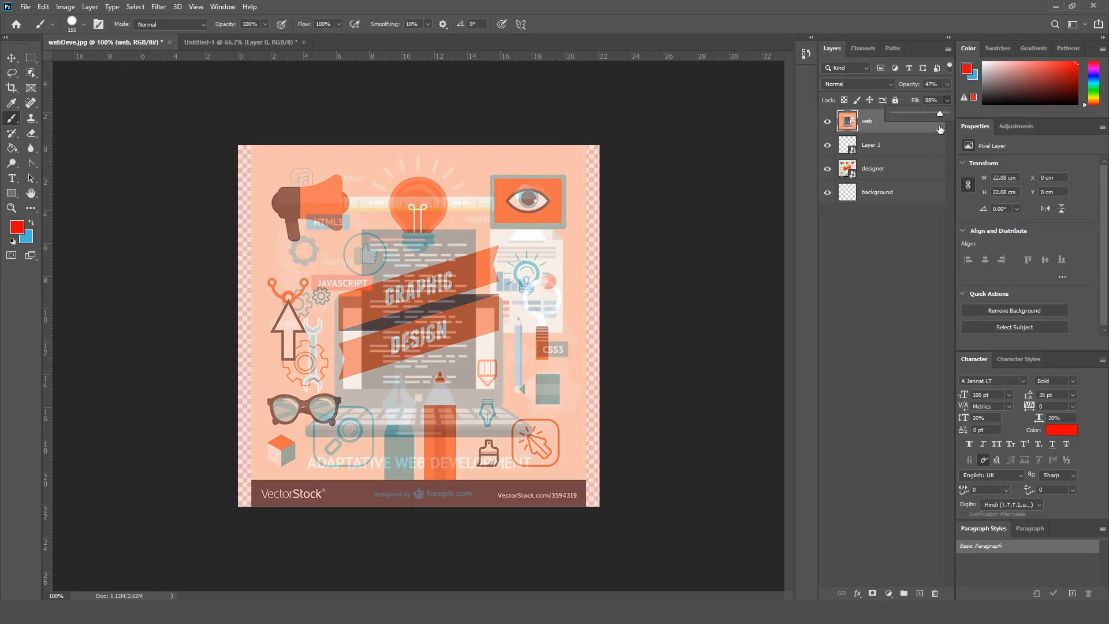
left_click_drag(941, 115, 947, 114)
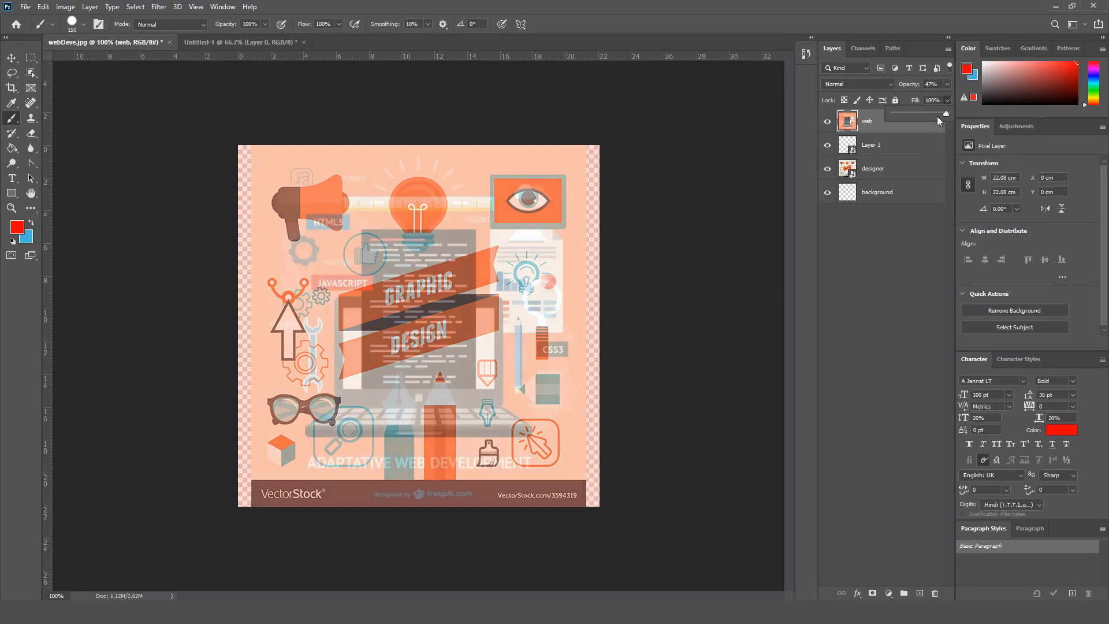
left_click(947, 84)
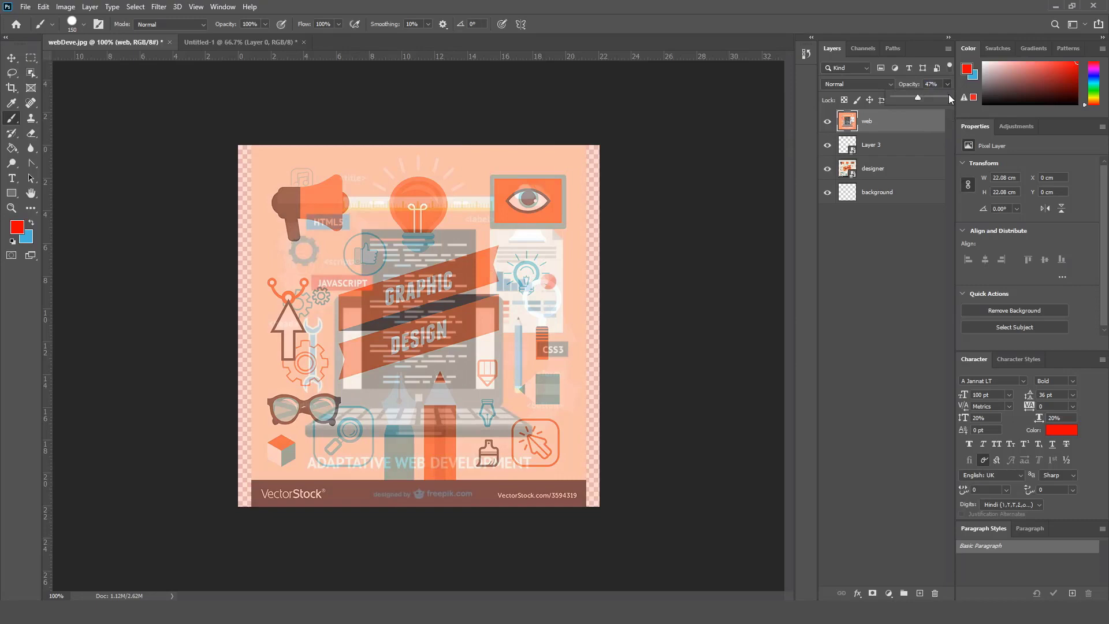
left_click(889, 303)
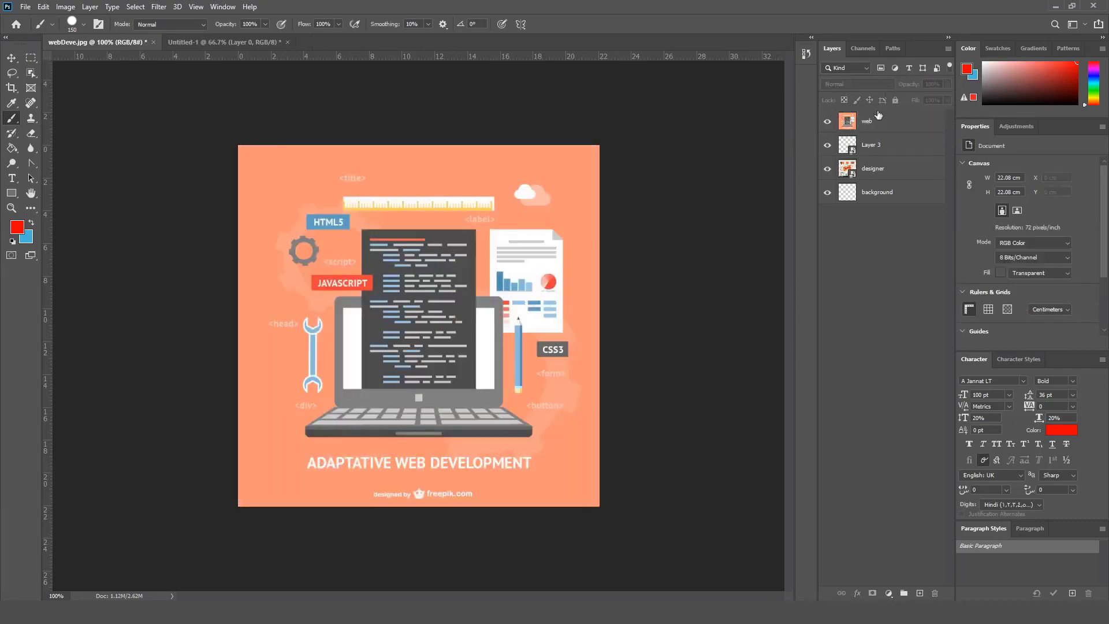
- Preview the web layer's blend modes, keep Normal, and drag designer up under web
left_click(884, 119)
left_click(885, 85)
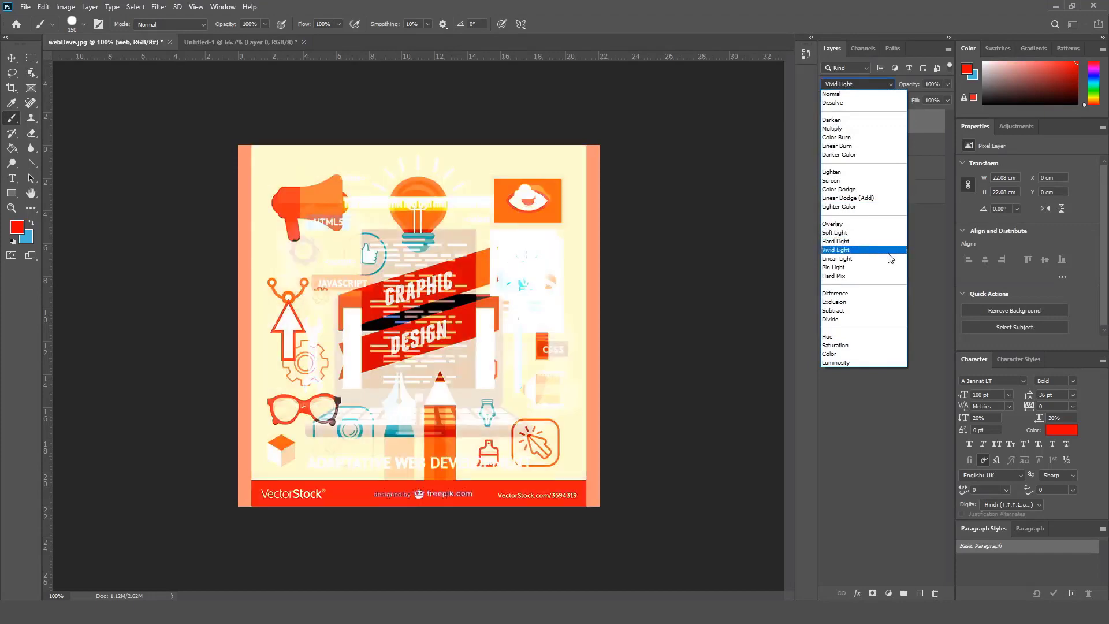
key("Escape")
left_click_drag(881, 169, 887, 133)
- Recheck web and designer blend modes at Normal, then reorder designer directly beneath web, above Layer 3
left_click(887, 128)
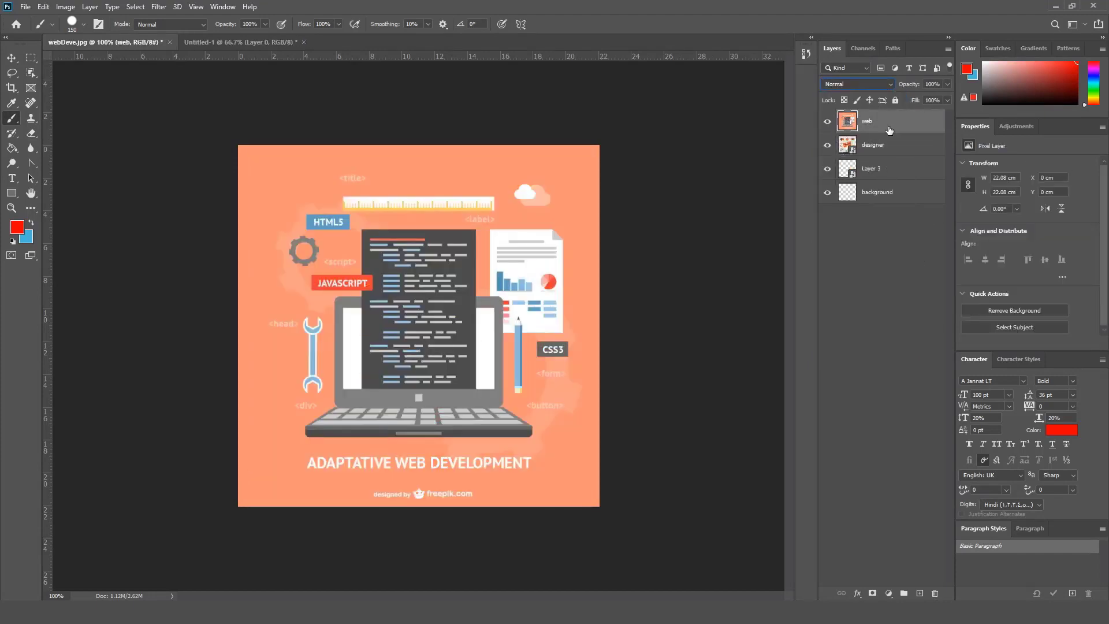
left_click(888, 85)
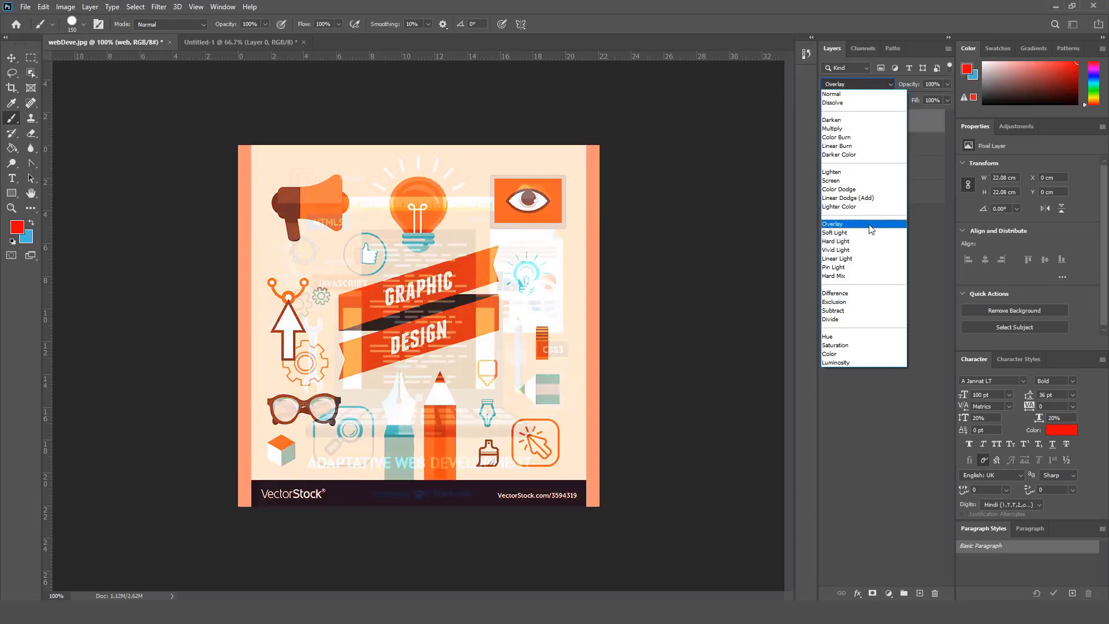
left_click(910, 234)
left_click_drag(875, 119, 887, 146)
left_click(870, 86)
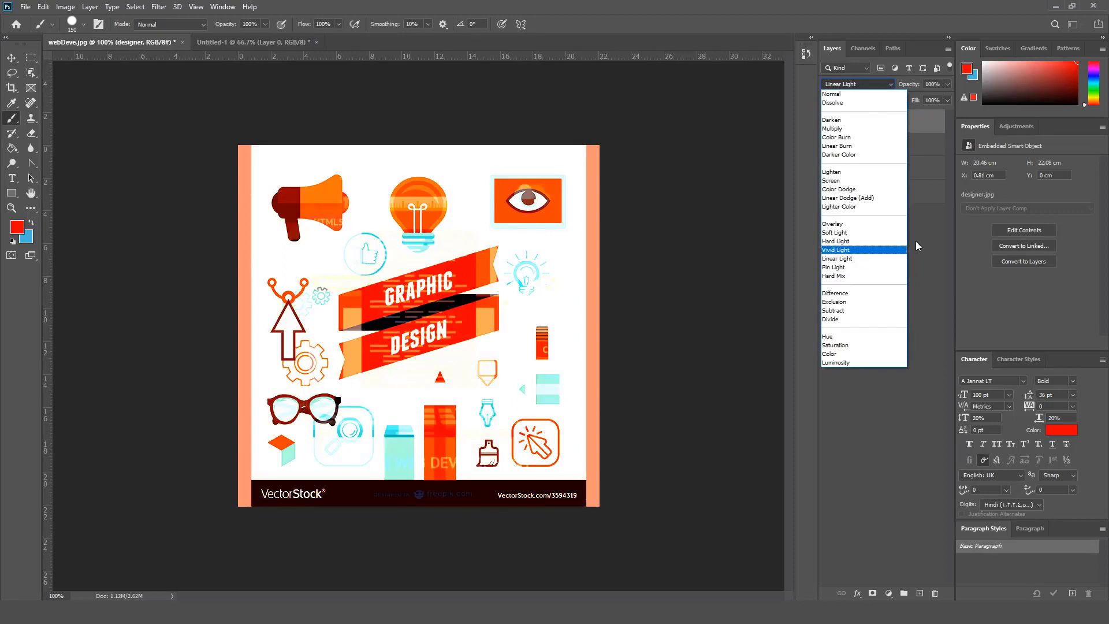
left_click(916, 241)
left_click_drag(873, 123, 876, 155)
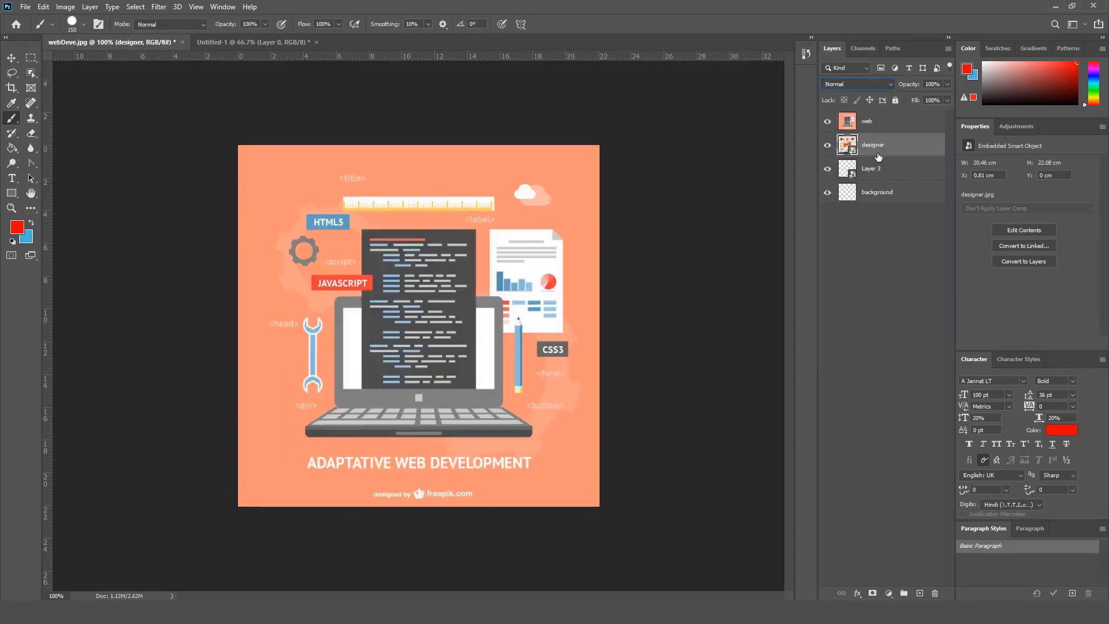